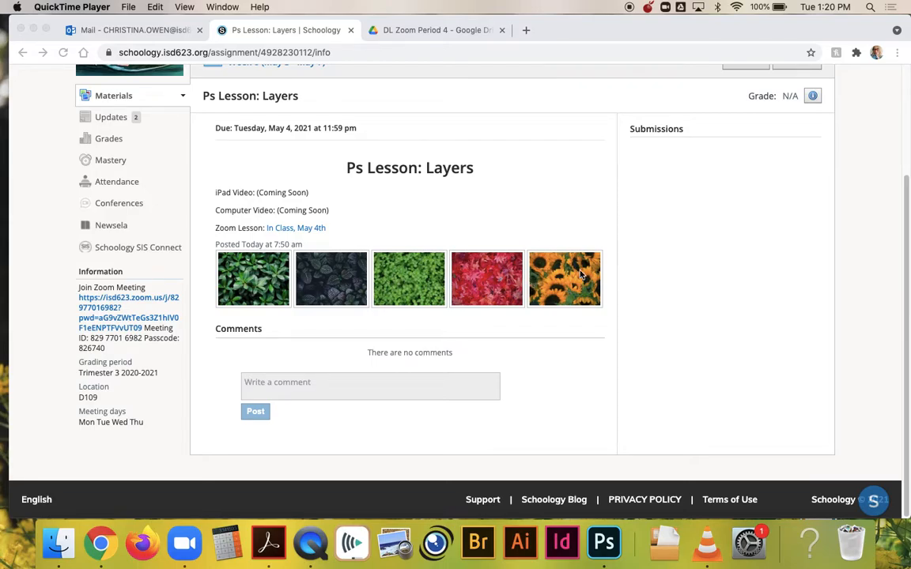
Download the green clover photo attached to the Ps Lesson: Layers assignment
{"action": "left_click", "coordinate": [410, 271]}
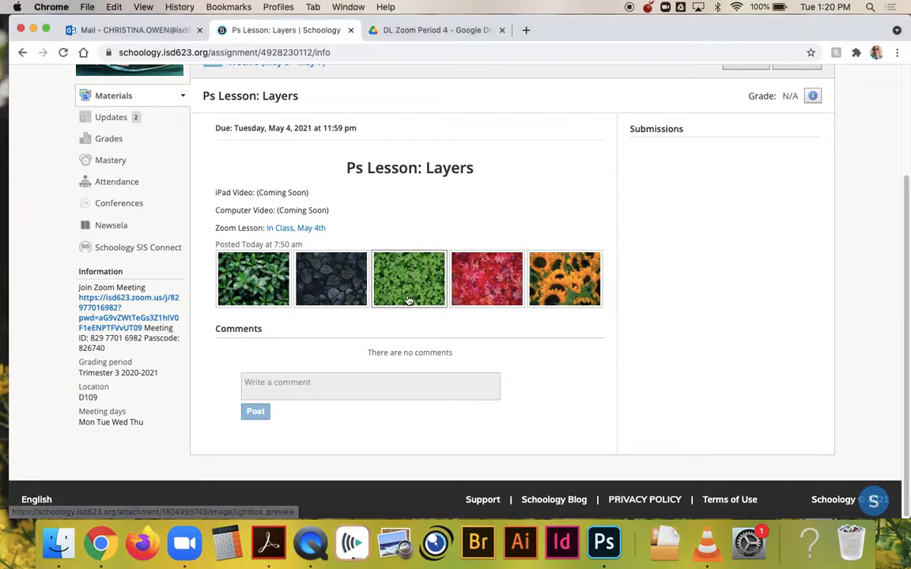
{"action": "left_click", "coordinate": [421, 267]}
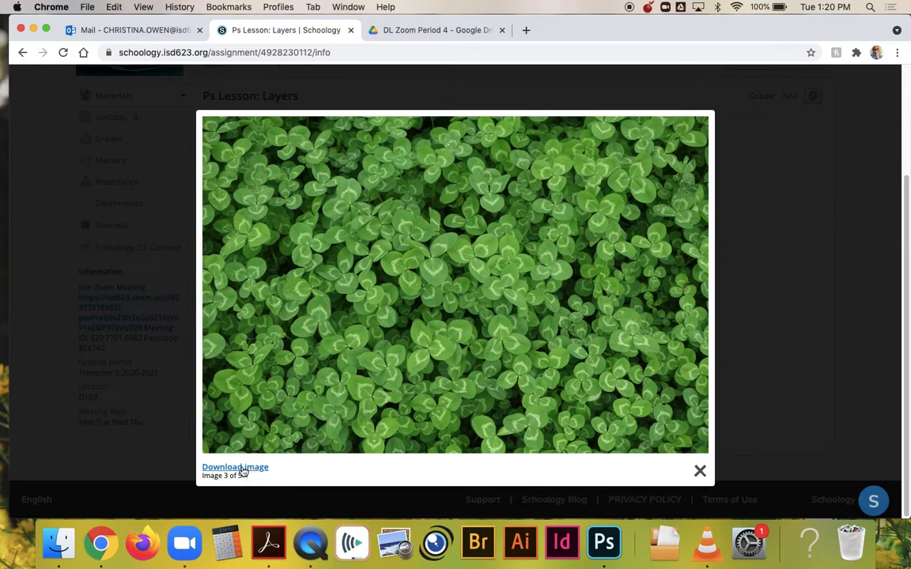
{"action": "left_click", "coordinate": [235, 467]}
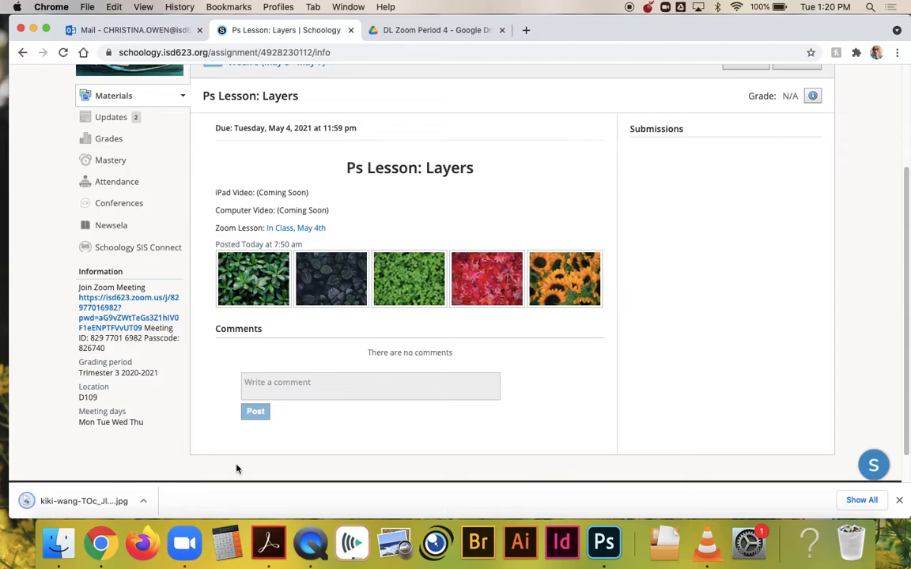
Switch to Photoshop and open the downloaded kiki-wang-TOc_JldXOX8-unsplash.jpg clover photo from the Downloads folder
{"action": "left_click", "coordinate": [601, 542]}
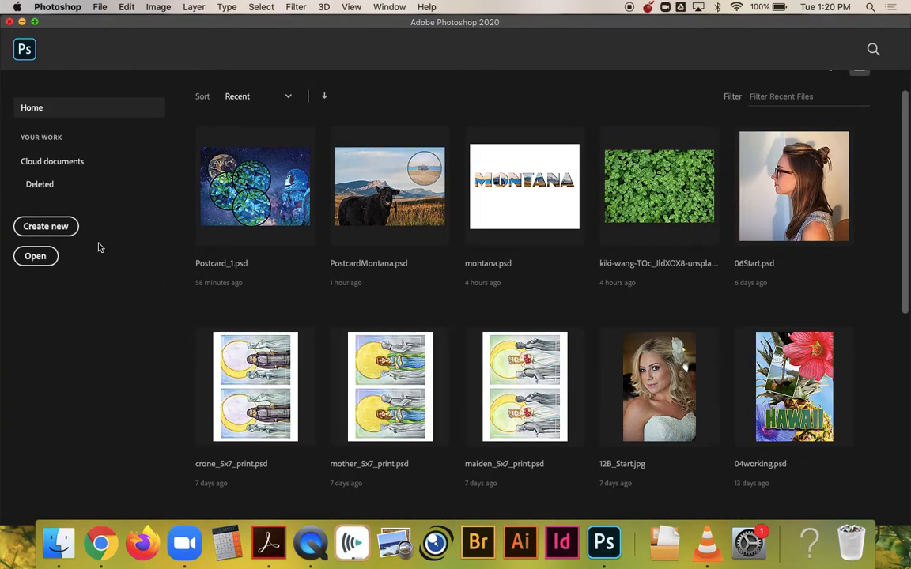
{"action": "left_click", "coordinate": [32, 258]}
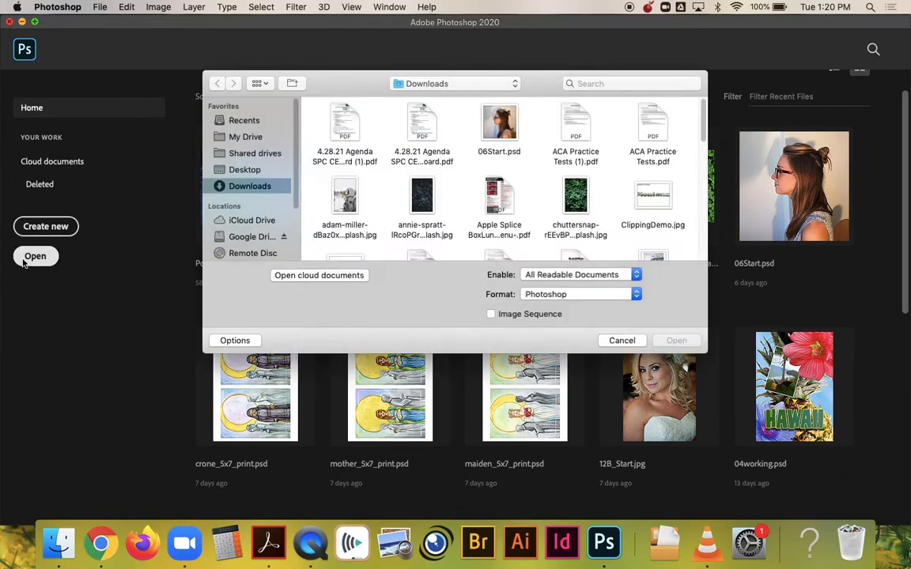
{"action": "scroll", "coordinate": [463, 218], "scroll_direction": "down", "scroll_amount": 5}
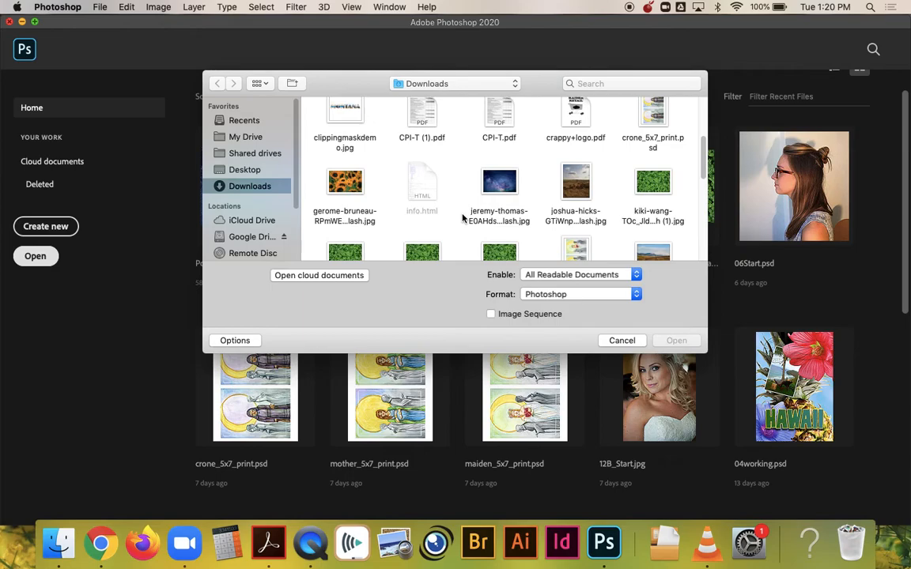
{"action": "scroll", "coordinate": [499, 235], "scroll_direction": "down", "scroll_amount": 2}
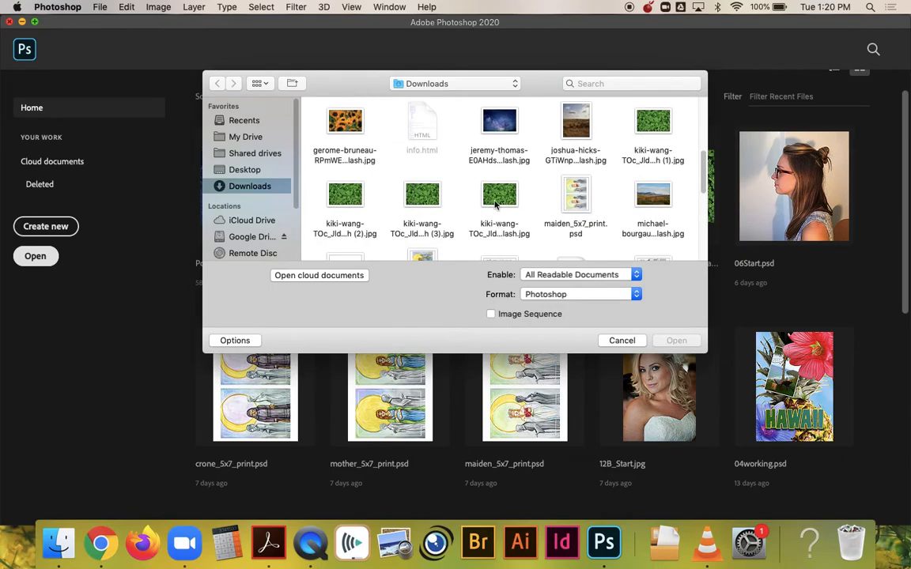
{"action": "left_click", "coordinate": [499, 201]}
{"action": "double_click", "coordinate": [499, 204]}
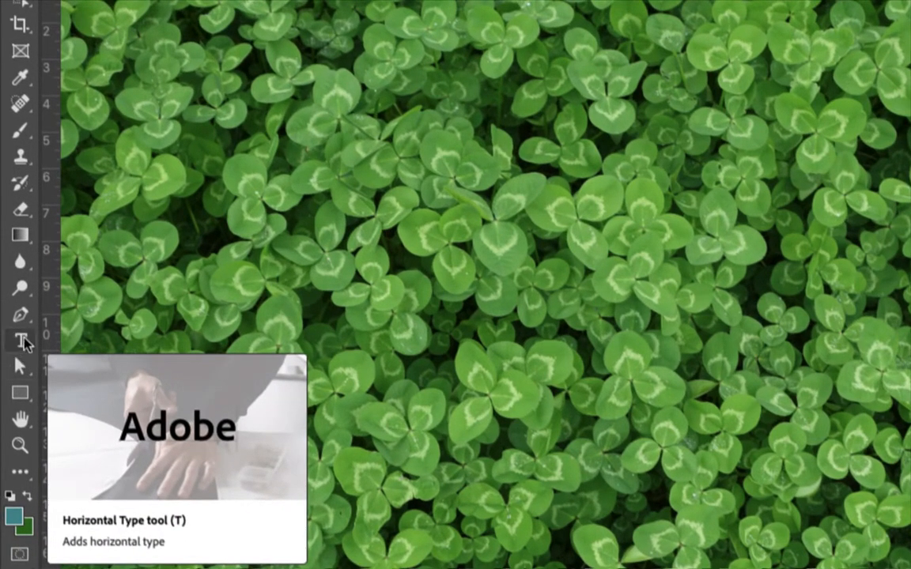
Add the horizontal text "Clover" over the photo and move it to the middle of the image
{"action": "left_click", "coordinate": [21, 340]}
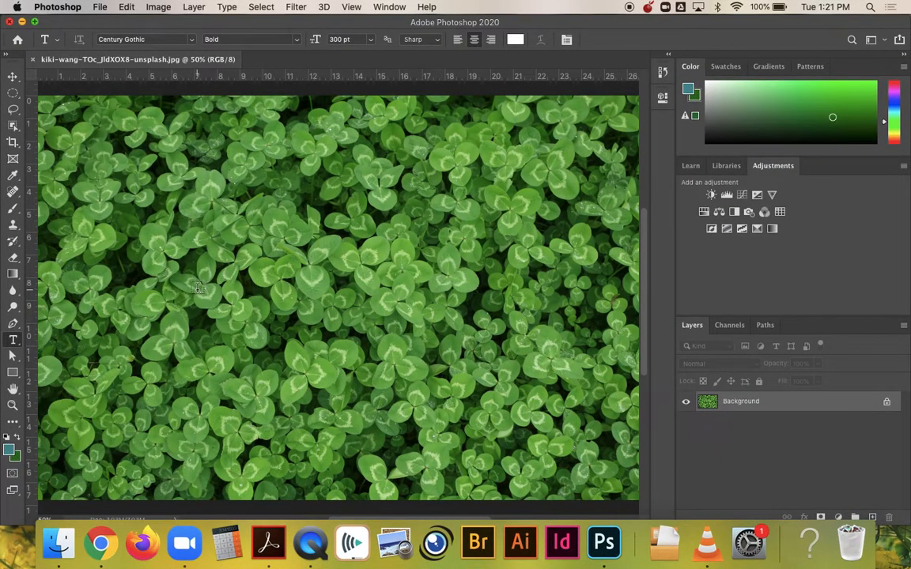
{"action": "left_click", "coordinate": [172, 283]}
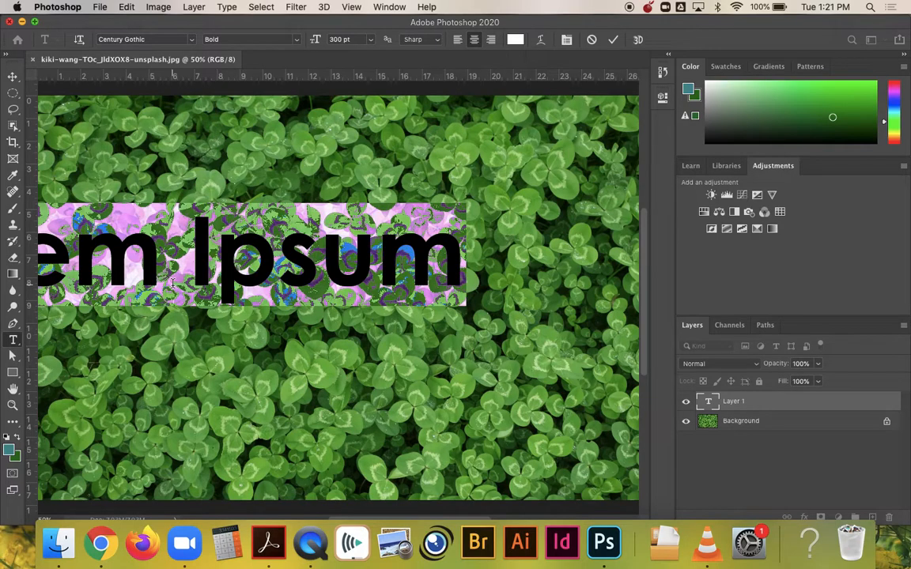
{"action": "type", "text": "Clover"}
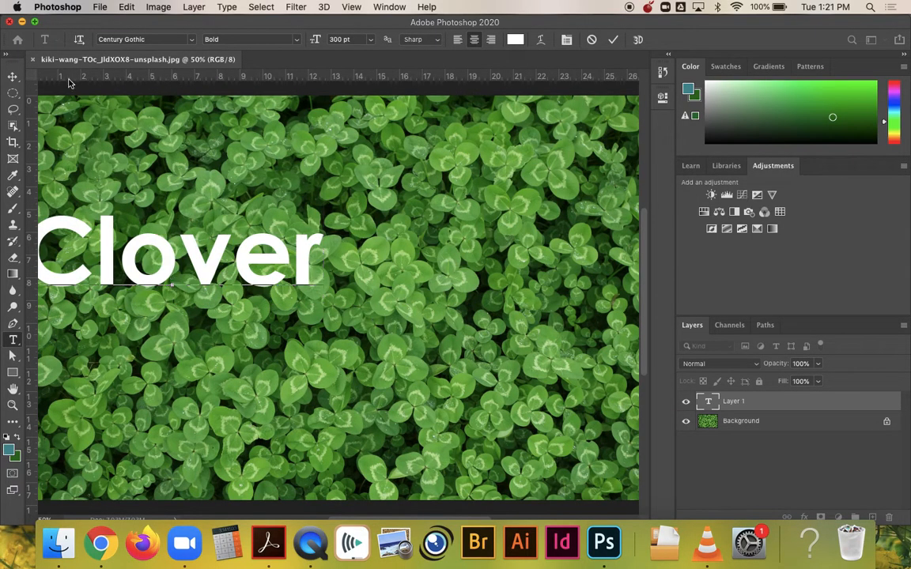
{"action": "left_click", "coordinate": [13, 77]}
{"action": "left_click_drag", "start_coordinate": [177, 276], "coordinate": [336, 311]}
Select the whole word Clover and look through the available fonts, font styles and preset font sizes
{"action": "left_click", "coordinate": [10, 343]}
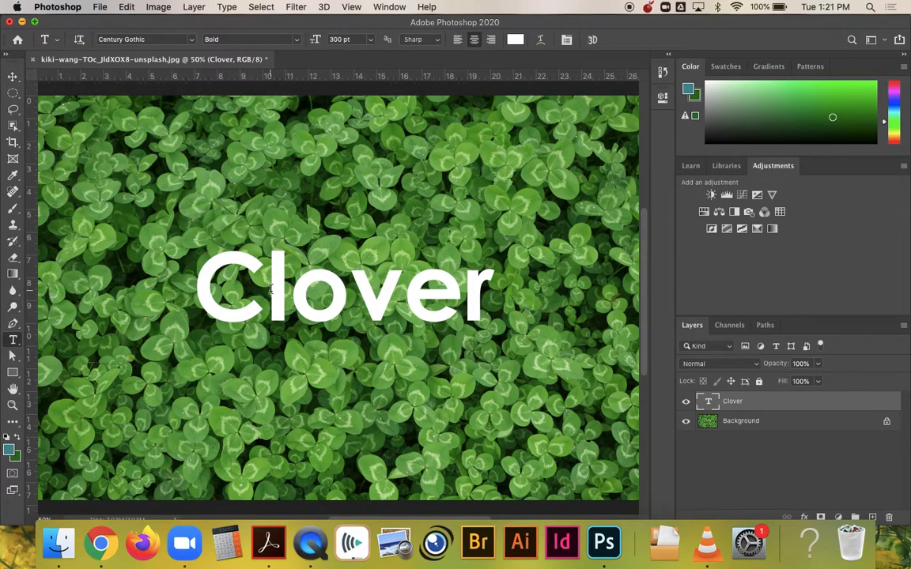
{"action": "left_click_drag", "start_coordinate": [188, 275], "coordinate": [536, 303]}
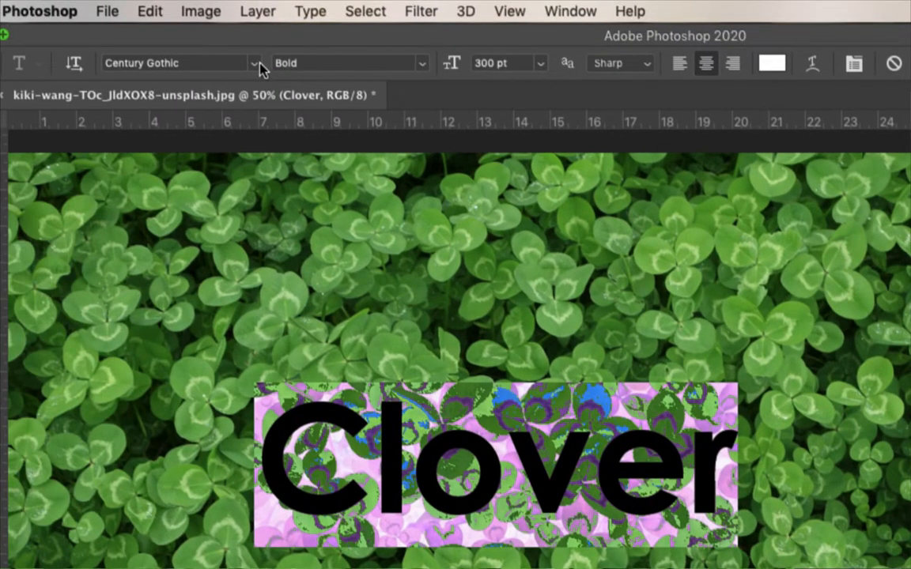
{"action": "left_click", "coordinate": [255, 63]}
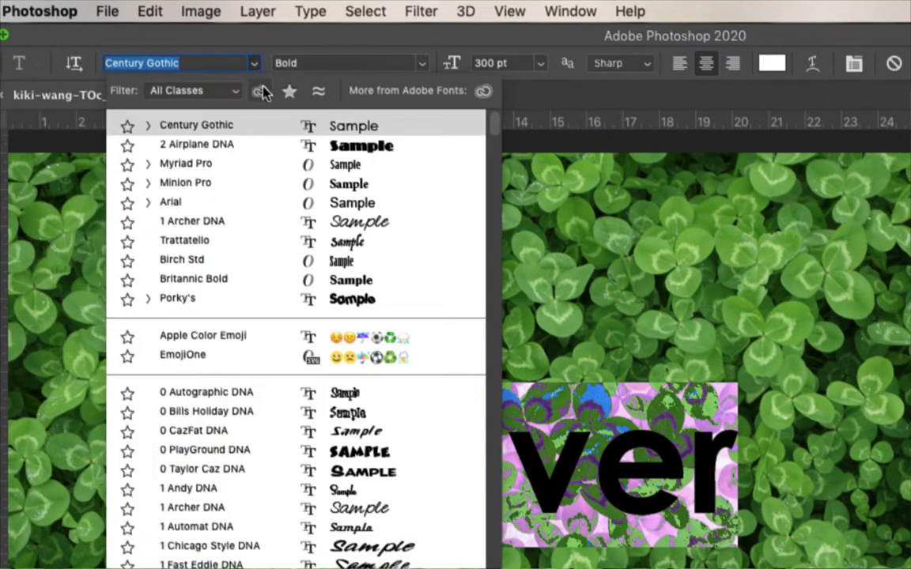
{"action": "scroll", "coordinate": [266, 378], "scroll_direction": "down", "scroll_amount": 10}
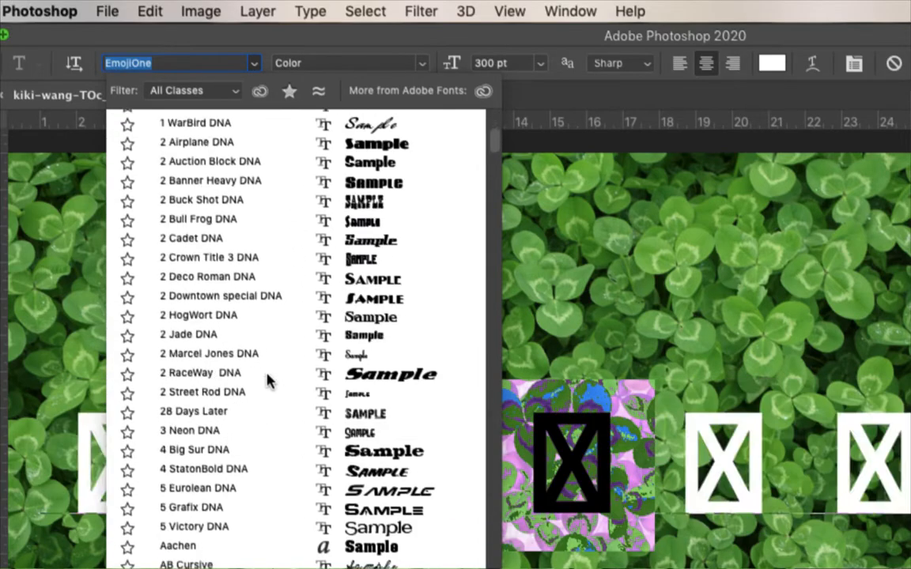
{"action": "left_click", "coordinate": [301, 57]}
{"action": "left_click", "coordinate": [416, 67]}
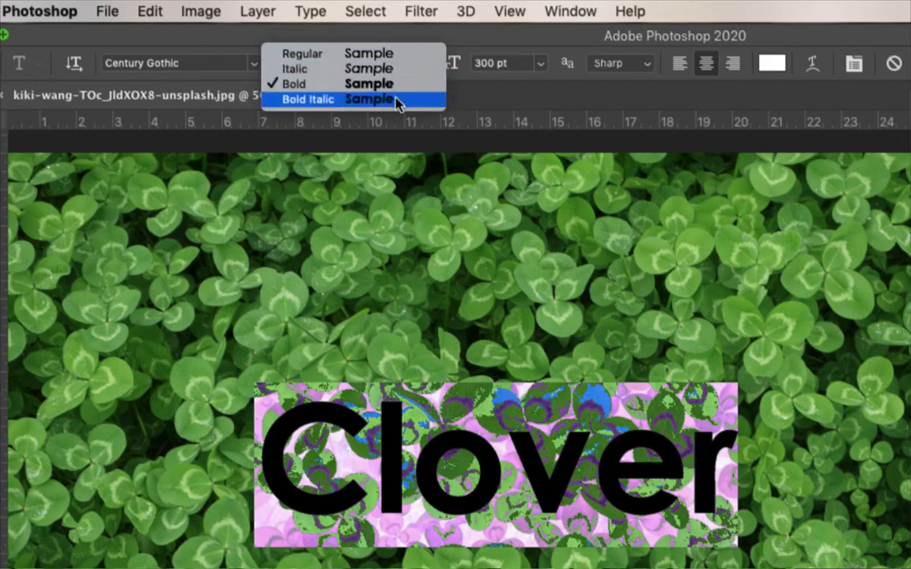
{"action": "left_click", "coordinate": [408, 33]}
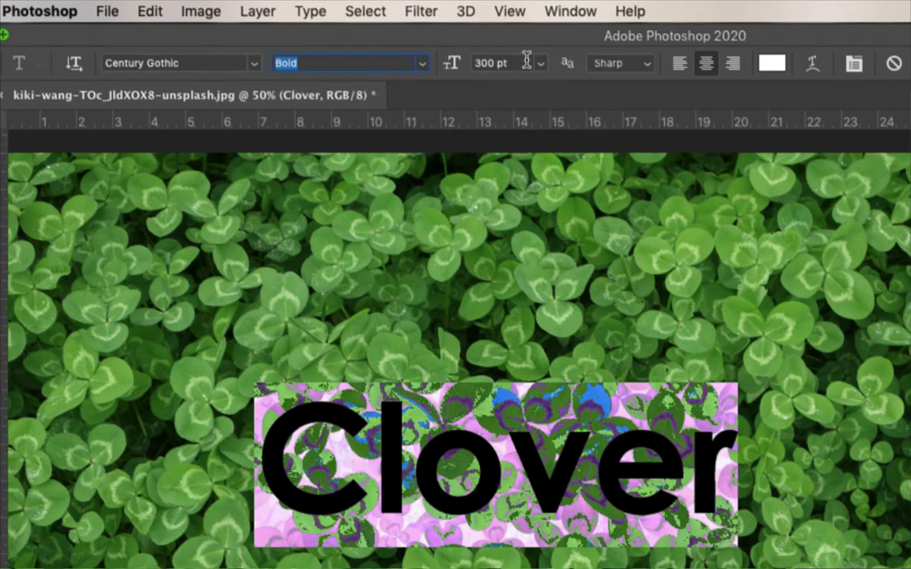
{"action": "left_click", "coordinate": [527, 61]}
{"action": "left_click", "coordinate": [541, 63]}
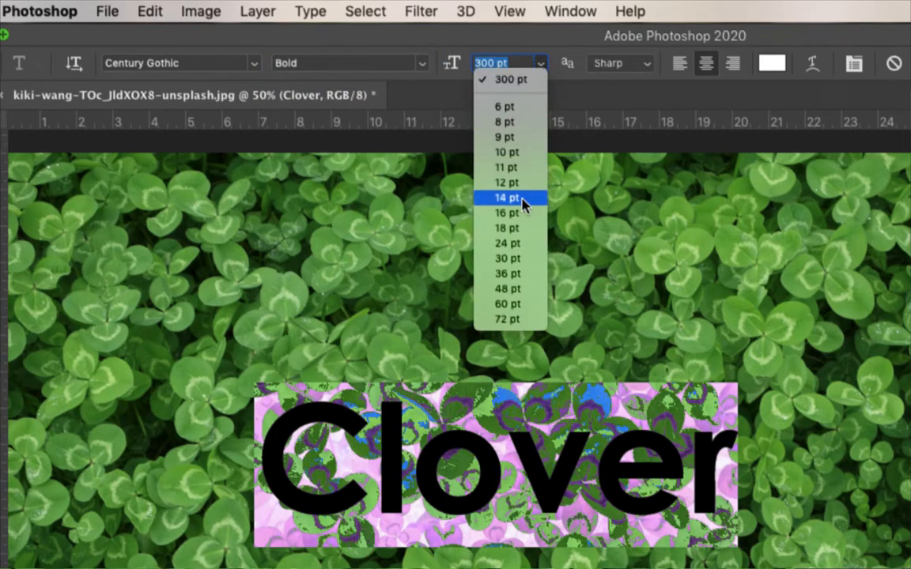
{"action": "left_click", "coordinate": [519, 62]}
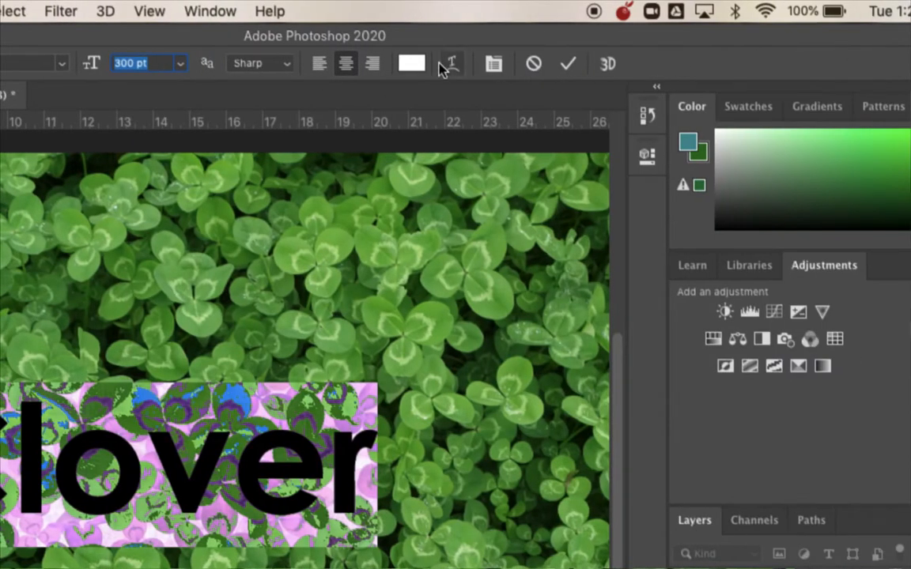
Set the color of the selected Clover text to light green, d3ffb8
{"action": "left_click", "coordinate": [412, 63]}
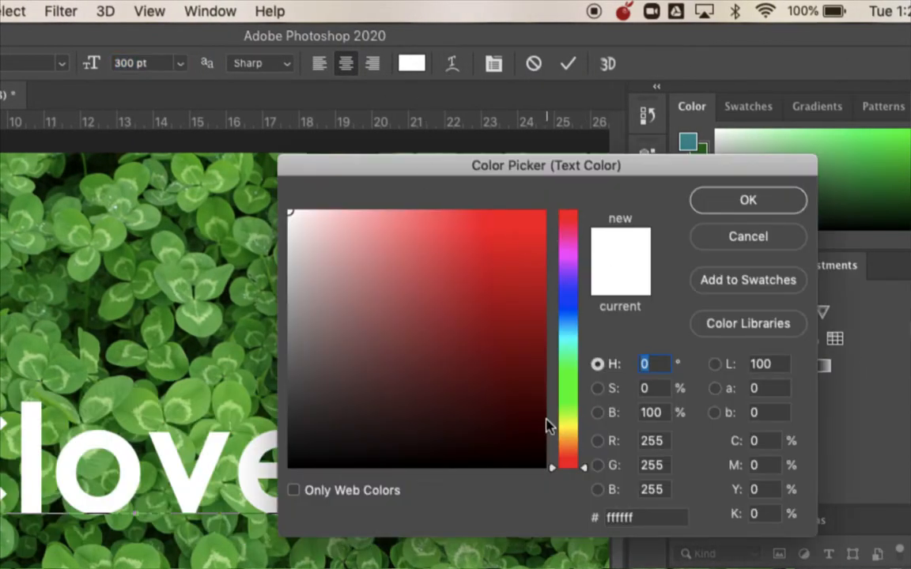
{"action": "left_click_drag", "start_coordinate": [568, 420], "coordinate": [570, 401]}
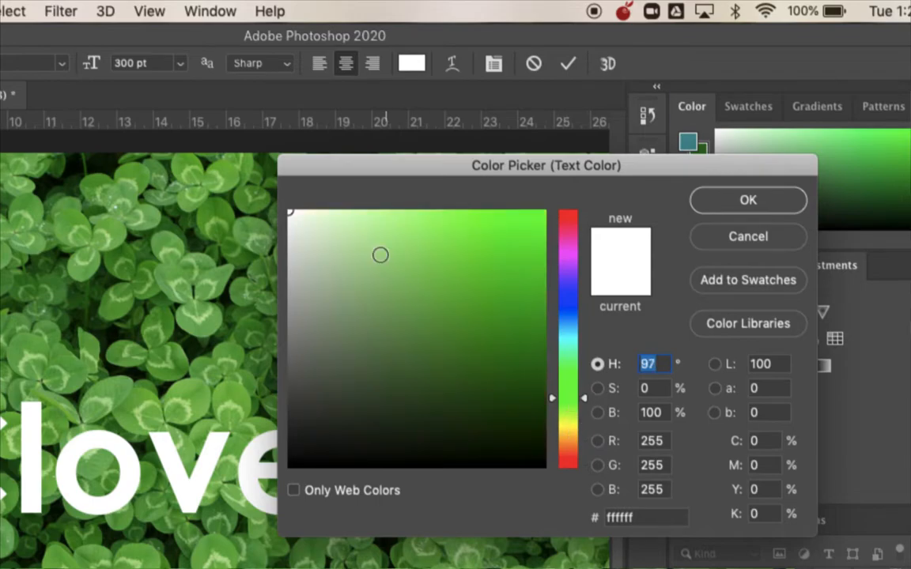
{"action": "left_click_drag", "start_coordinate": [378, 254], "coordinate": [360, 187]}
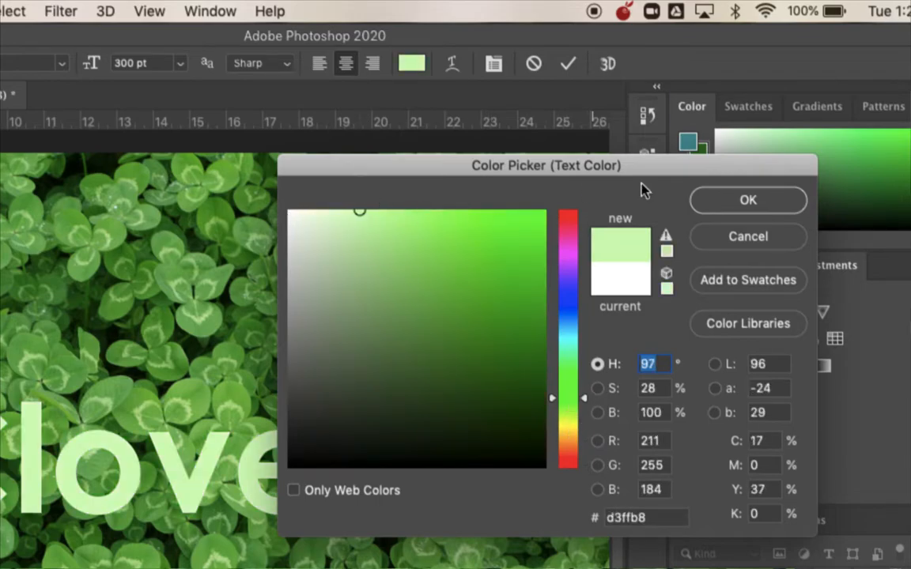
{"action": "left_click", "coordinate": [702, 198]}
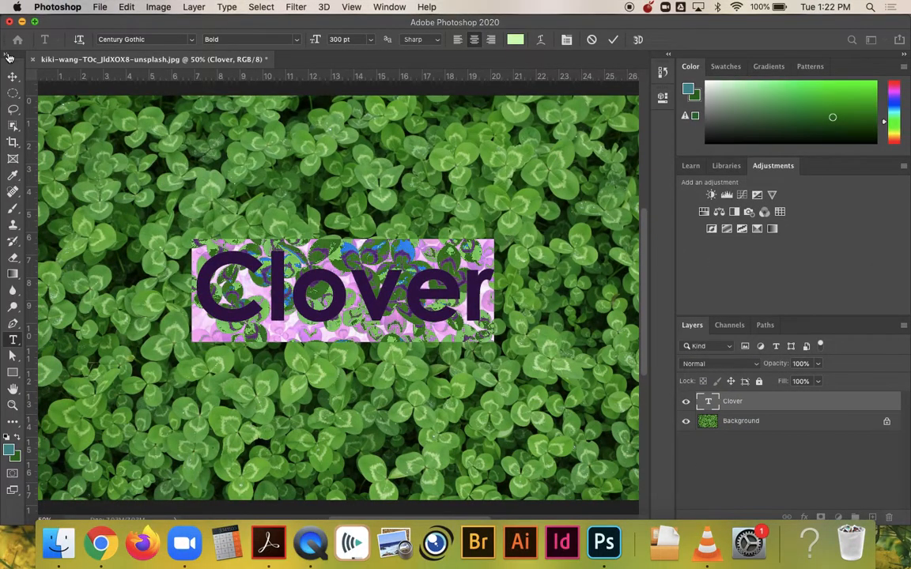
Move the Clover text slightly and enlarge it with Free Transform to about 192% so it spans the photo's width
{"action": "left_click", "coordinate": [13, 76]}
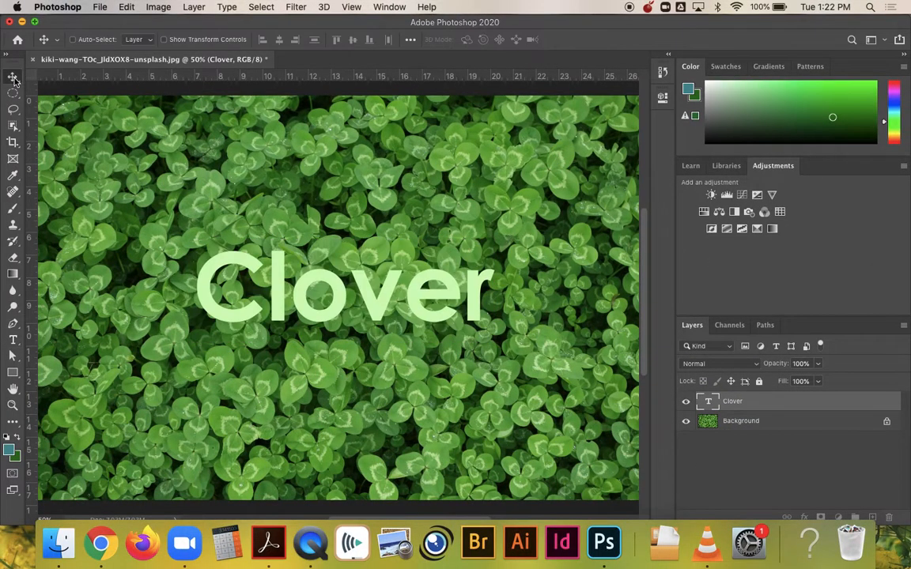
{"action": "left_click_drag", "start_coordinate": [245, 311], "coordinate": [232, 314]}
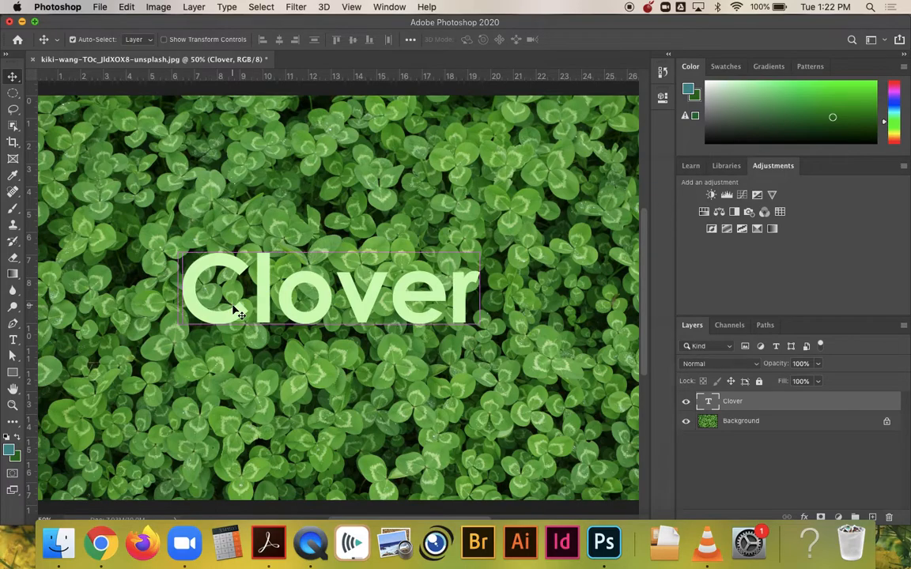
{"action": "key", "text": "super+t"}
{"action": "left_click_drag", "start_coordinate": [477, 342], "coordinate": [628, 392]}
{"action": "left_click_drag", "start_coordinate": [178, 243], "coordinate": [49, 198]}
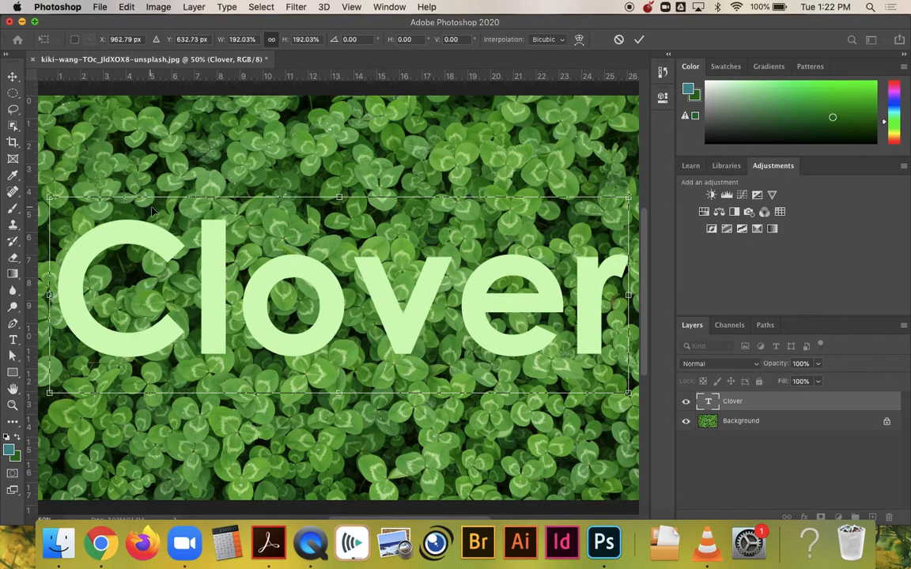
{"action": "left_click", "coordinate": [157, 7]}
{"action": "left_click", "coordinate": [107, 113]}
{"action": "left_click", "coordinate": [126, 8]}
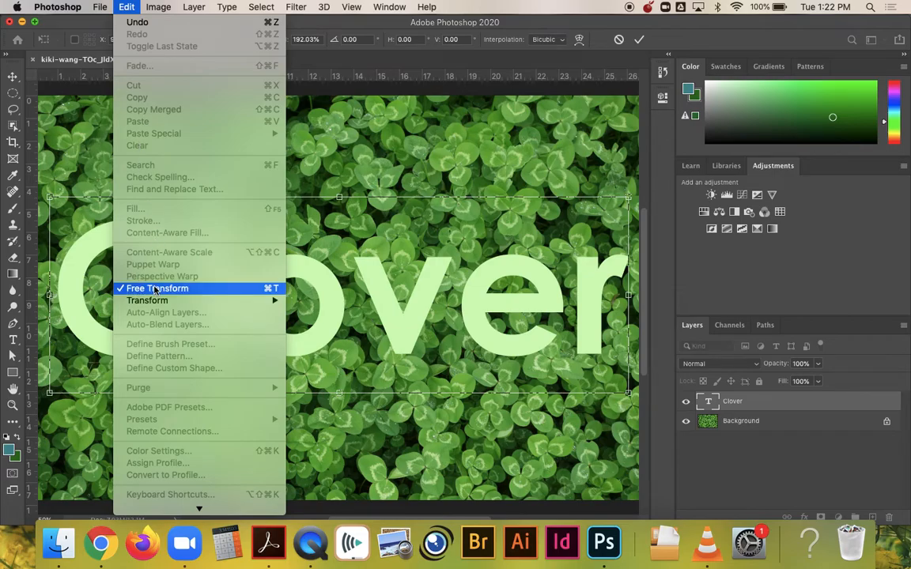
{"action": "left_click", "coordinate": [373, 294]}
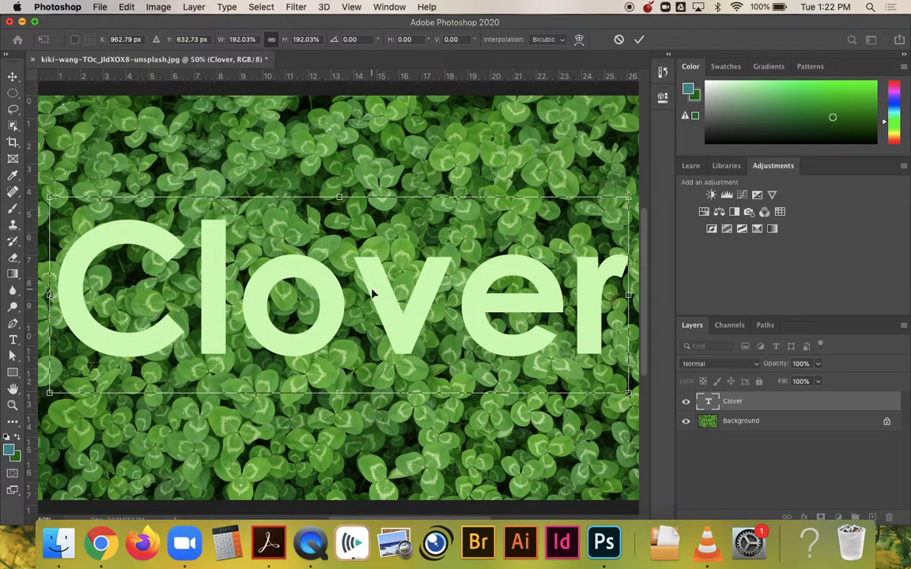
{"action": "left_click", "coordinate": [640, 41]}
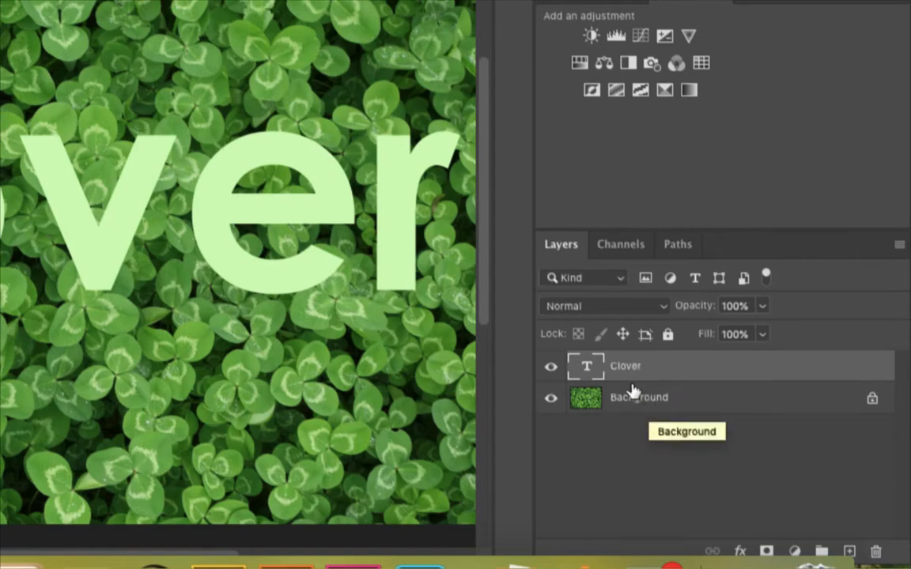
Hide and reshow the Clover text layer and the Background layer in turn to see what each contains
{"action": "left_click", "coordinate": [551, 370]}
{"action": "left_click", "coordinate": [550, 371]}
{"action": "left_click", "coordinate": [552, 399]}
{"action": "left_click", "coordinate": [552, 400]}
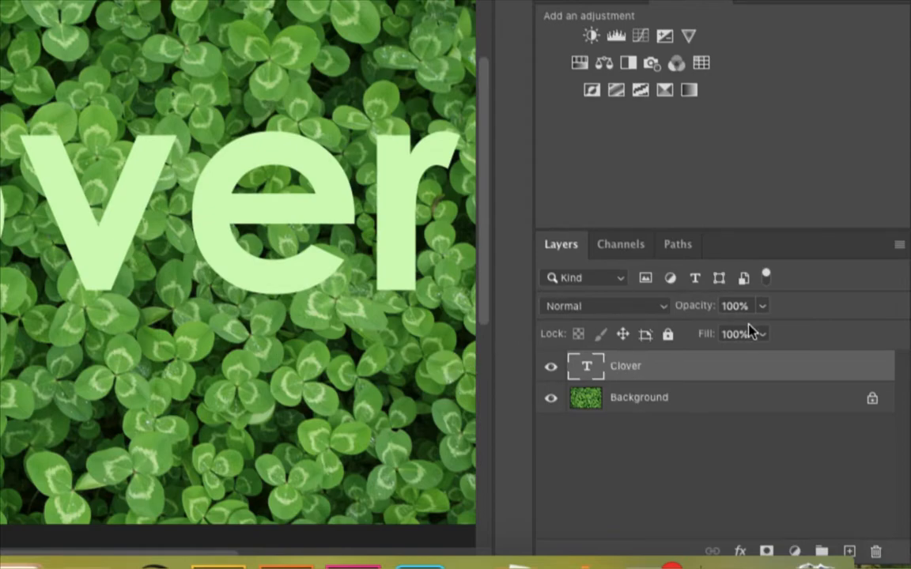
Lower the Clover text layer's opacity to 55%
{"action": "left_click", "coordinate": [762, 309]}
{"action": "left_click_drag", "start_coordinate": [755, 332], "coordinate": [721, 334]}
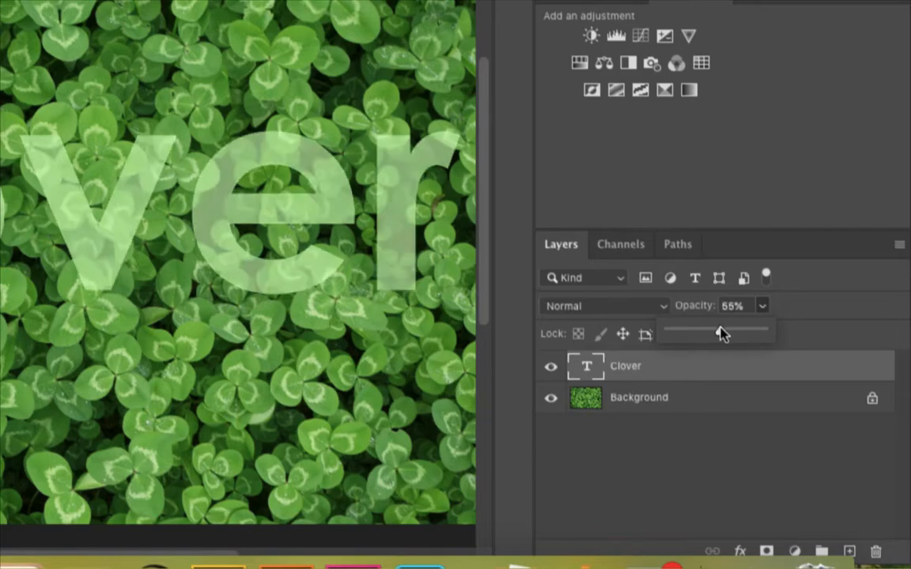
{"action": "left_click", "coordinate": [658, 443]}
{"action": "left_click", "coordinate": [633, 367]}
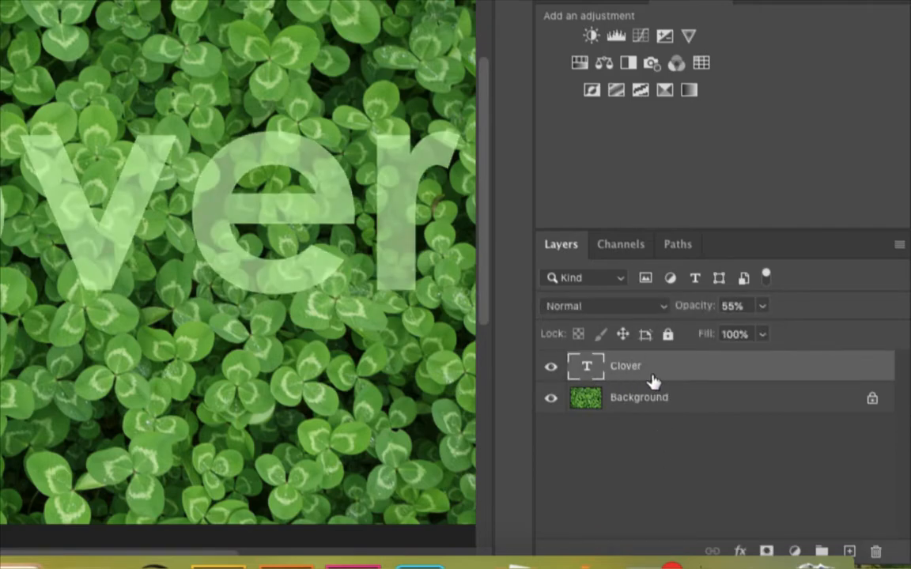
{"action": "left_click", "coordinate": [762, 307]}
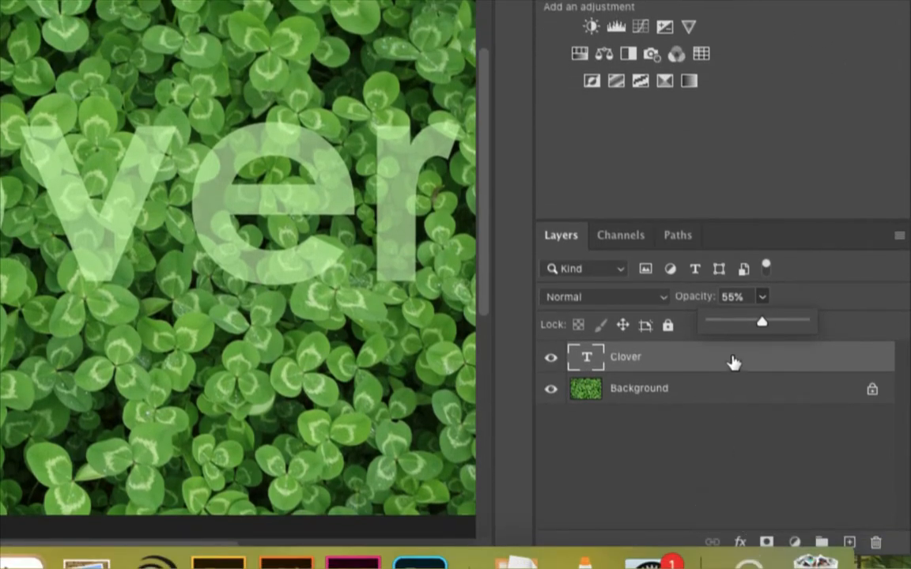
{"action": "left_click", "coordinate": [733, 415]}
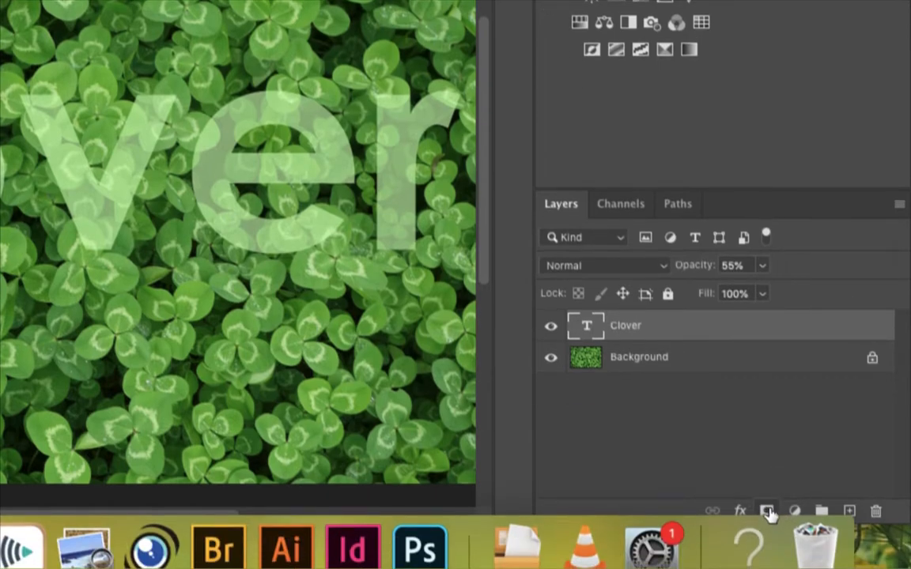
Add a layer mask to the Clover text layer
{"action": "left_click", "coordinate": [767, 511]}
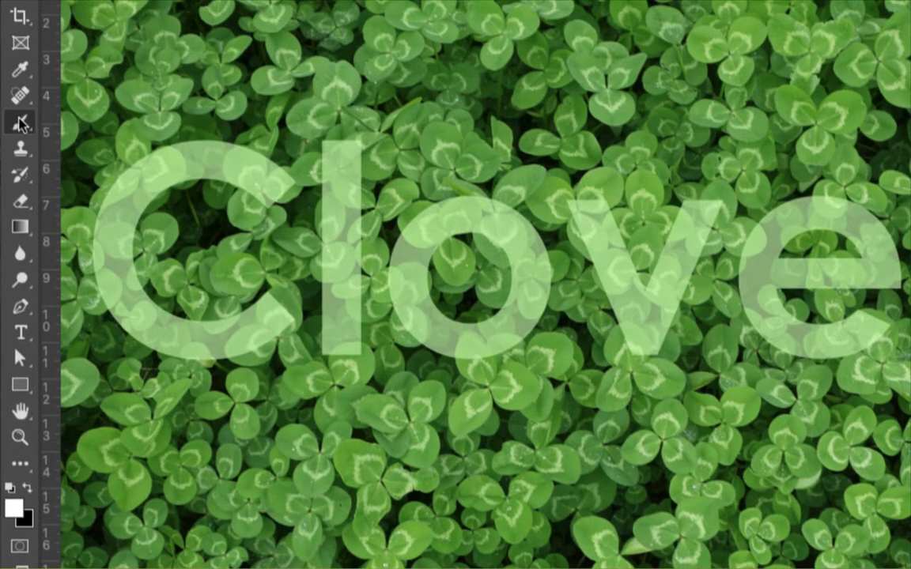
Select the Brush tool and set up a hard round brush with a size of 51 px and 100% hardness
{"action": "right_click", "coordinate": [21, 122]}
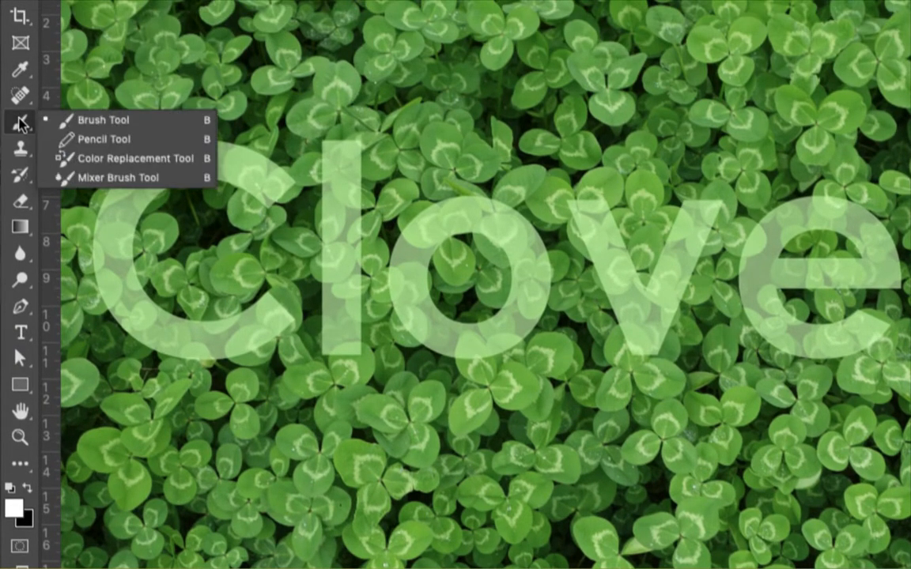
{"action": "left_click", "coordinate": [73, 123]}
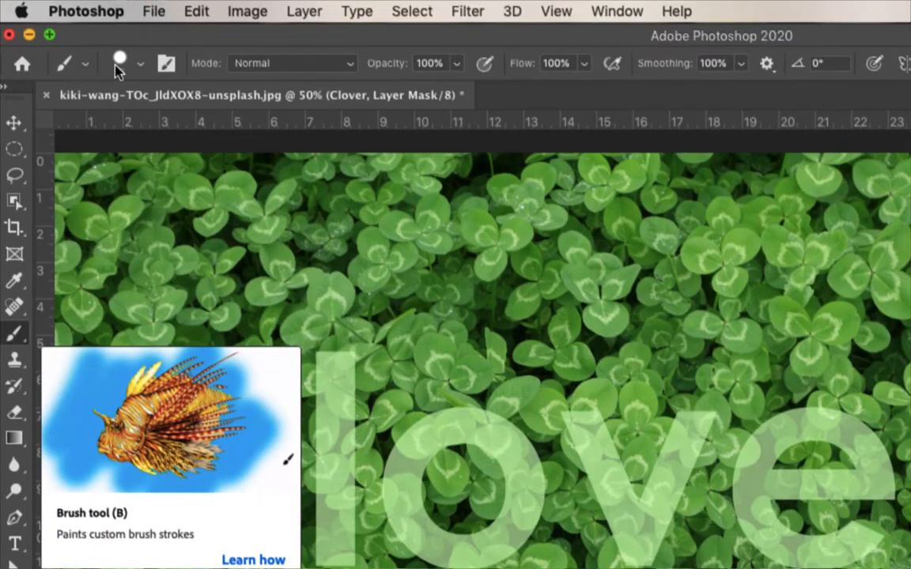
{"action": "left_click", "coordinate": [139, 63]}
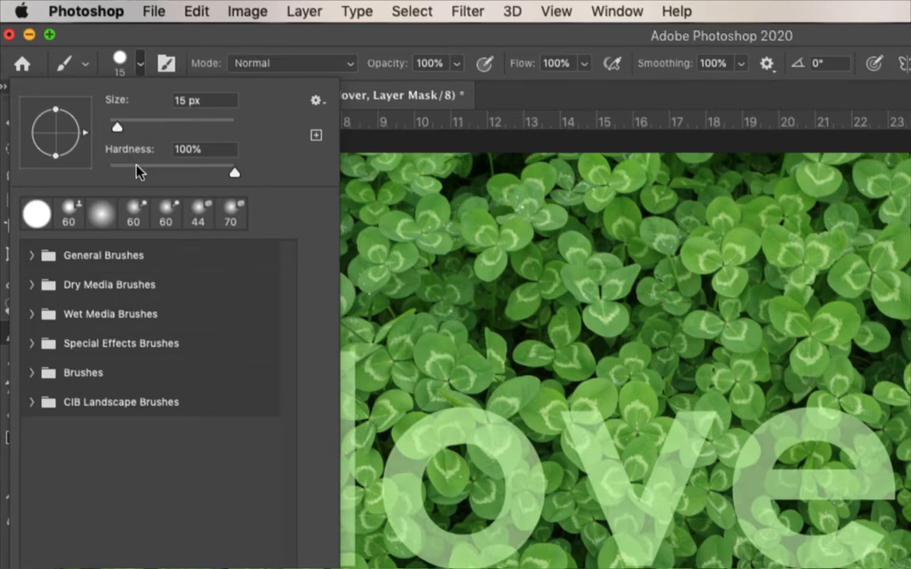
{"action": "left_click", "coordinate": [138, 66]}
{"action": "left_click", "coordinate": [139, 65]}
{"action": "left_click", "coordinate": [255, 177]}
{"action": "left_click", "coordinate": [141, 126]}
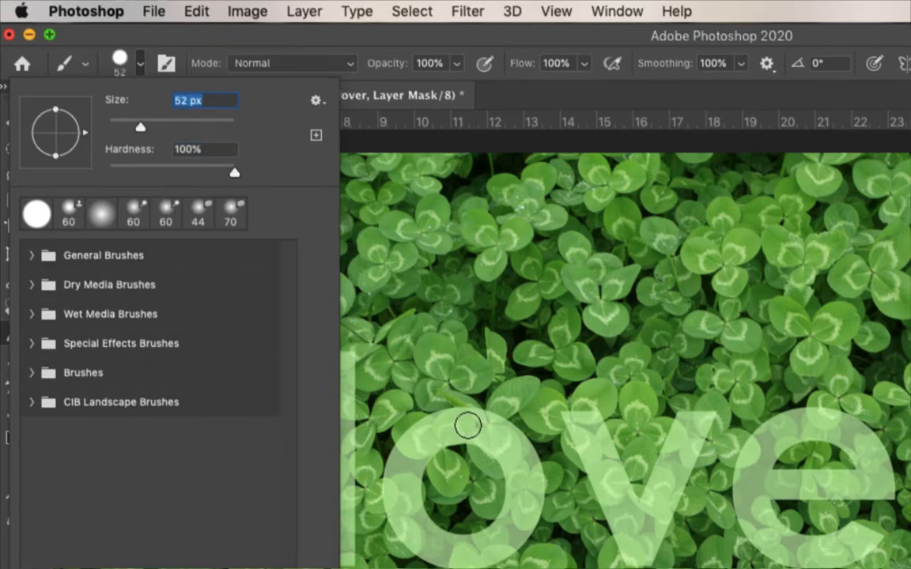
{"action": "left_click", "coordinate": [113, 127]}
{"action": "key", "text": "Return"}
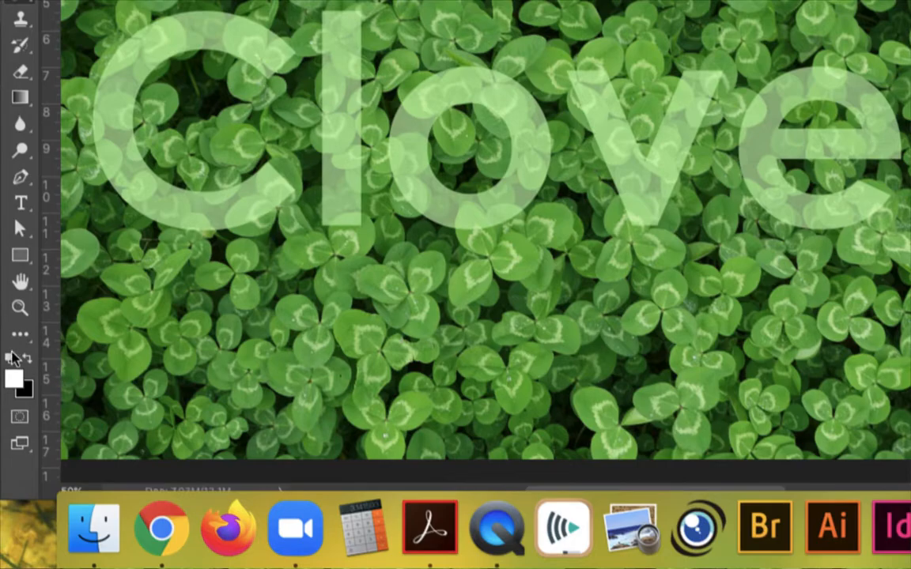
Swap the foreground and background colours so that black is the painting colour for the layer mask
{"action": "left_click", "coordinate": [29, 360]}
{"action": "left_click", "coordinate": [27, 361]}
{"action": "left_click", "coordinate": [27, 360]}
{"action": "left_click", "coordinate": [27, 360]}
{"action": "left_click", "coordinate": [27, 360]}
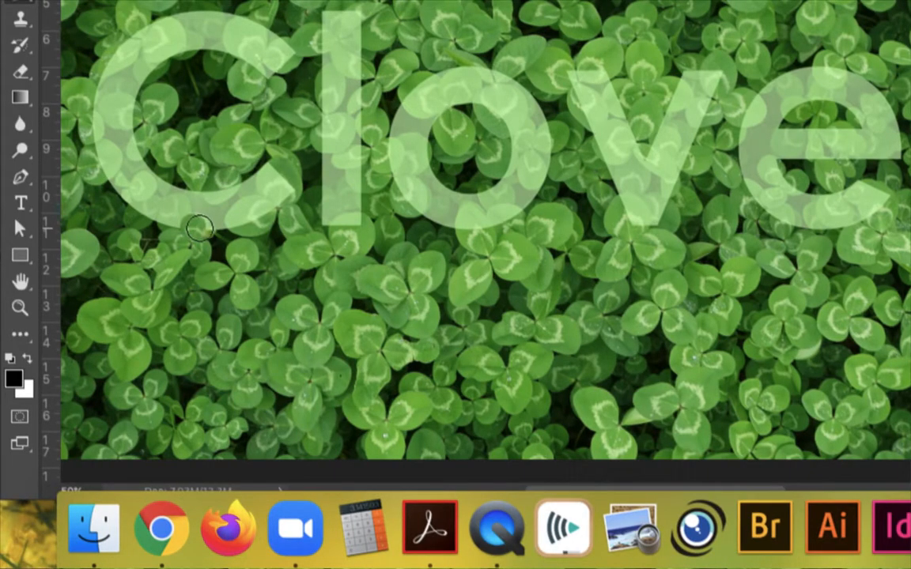
Paint black on the Clover layer's mask over the leaf crossing the C's lower-left outer edge so it covers the letter
{"action": "key", "text": "super+plus"}
{"action": "key", "text": "super+plus"}
{"action": "scroll", "coordinate": [198, 226], "scroll_direction": "left", "scroll_amount": 10}
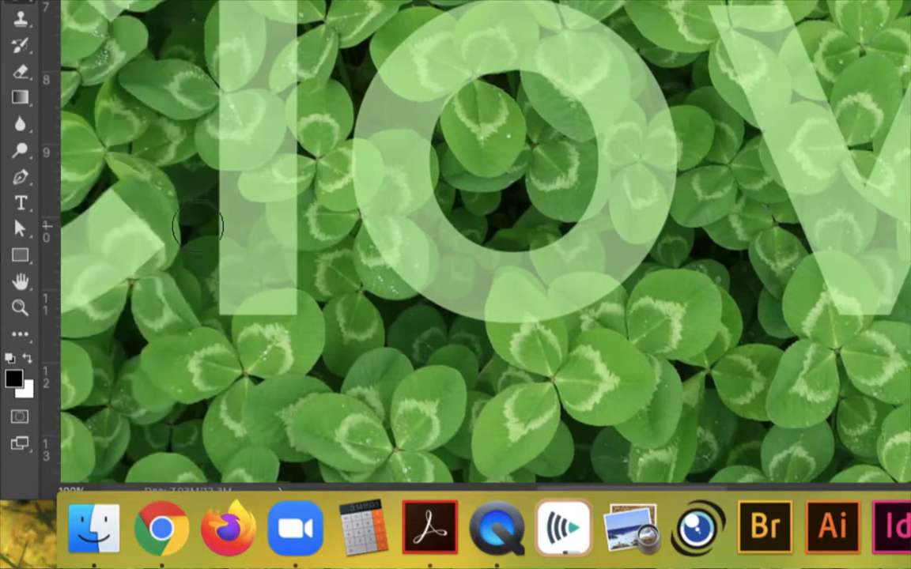
{"action": "scroll", "coordinate": [198, 226], "scroll_direction": "right", "scroll_amount": 1}
{"action": "scroll", "coordinate": [198, 226], "scroll_direction": "right", "scroll_amount": 2}
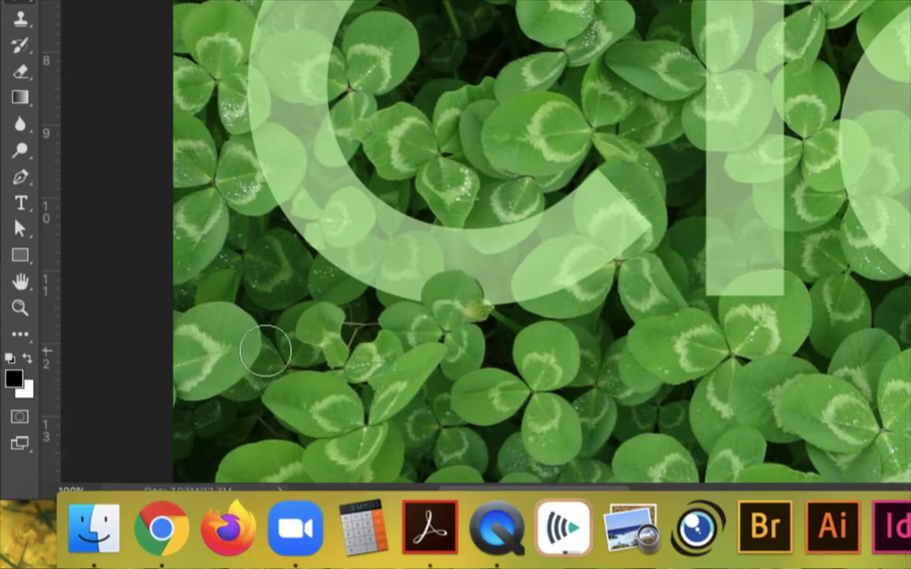
{"action": "key", "text": "x"}
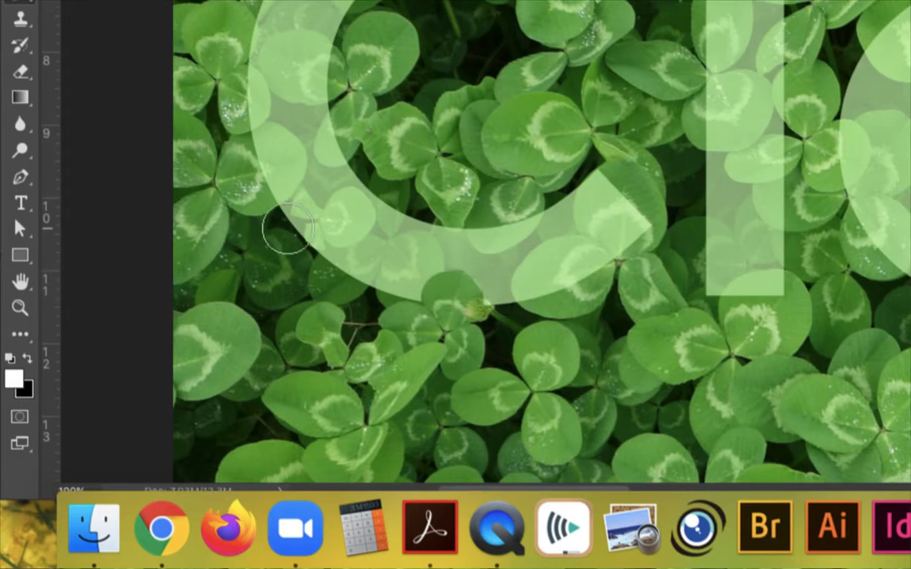
{"action": "key", "text": "x"}
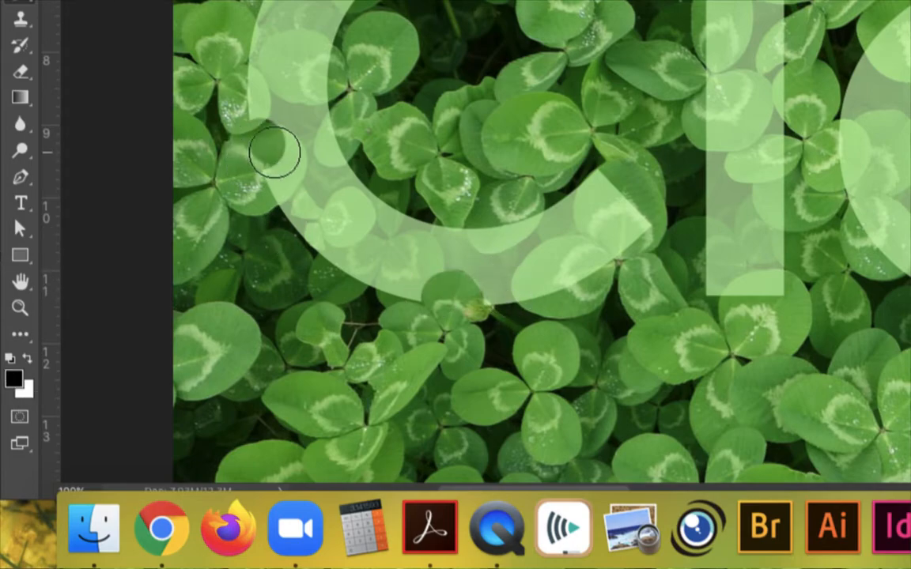
{"action": "left_click_drag", "start_coordinate": [270, 148], "coordinate": [279, 164]}
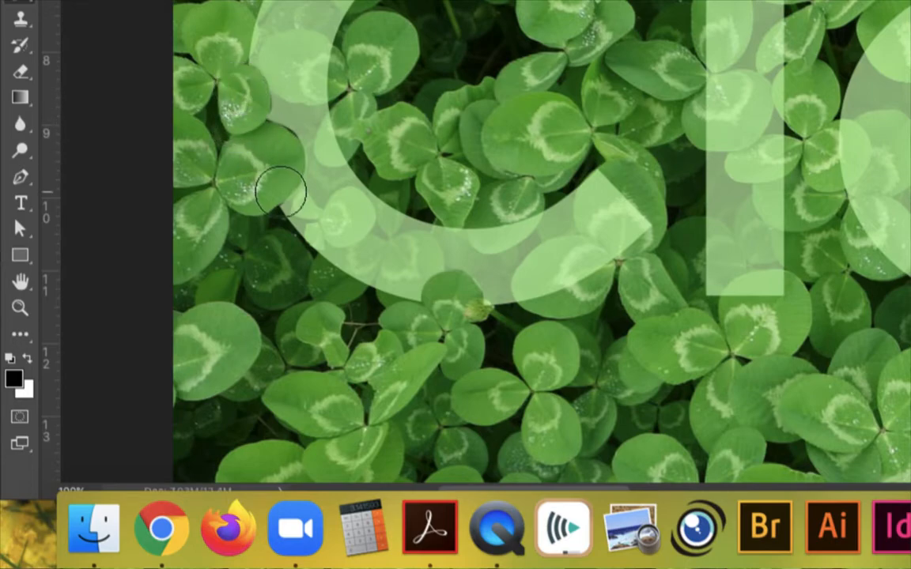
Clean up the leaf edge with white, then mask the leaf overlapping the C's lower inner edge with black
{"action": "key", "text": "x"}
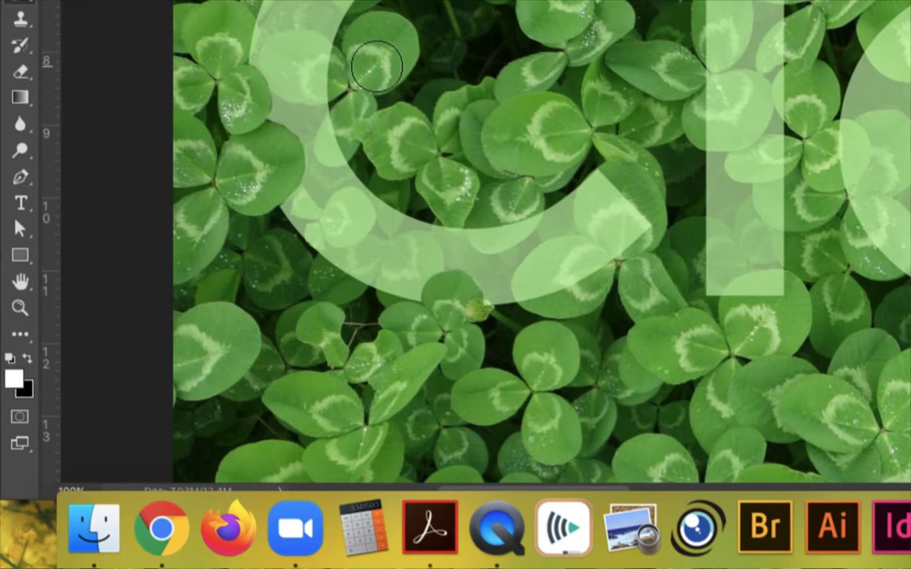
{"action": "scroll", "coordinate": [381, 82], "scroll_direction": "up", "scroll_amount": 3}
{"action": "key", "text": "x"}
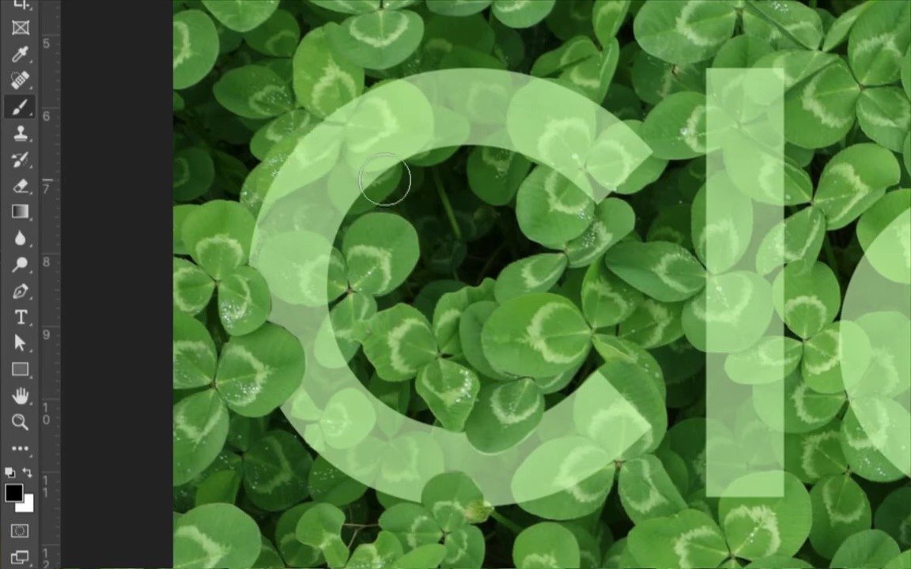
Mask out the parts of the letter l covered by the leaves at its top, base and right edge
{"action": "scroll", "coordinate": [490, 197], "scroll_direction": "right", "scroll_amount": 5}
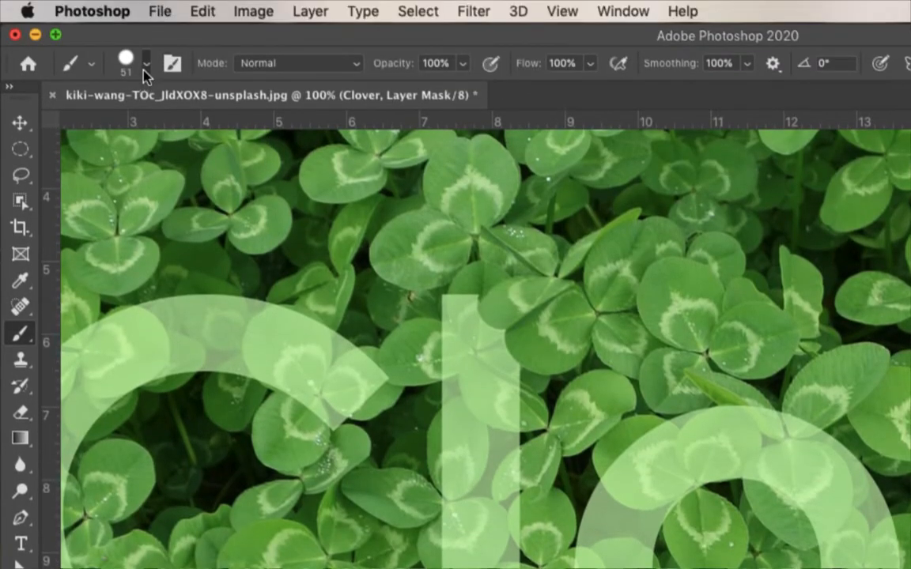
{"action": "left_click", "coordinate": [146, 64]}
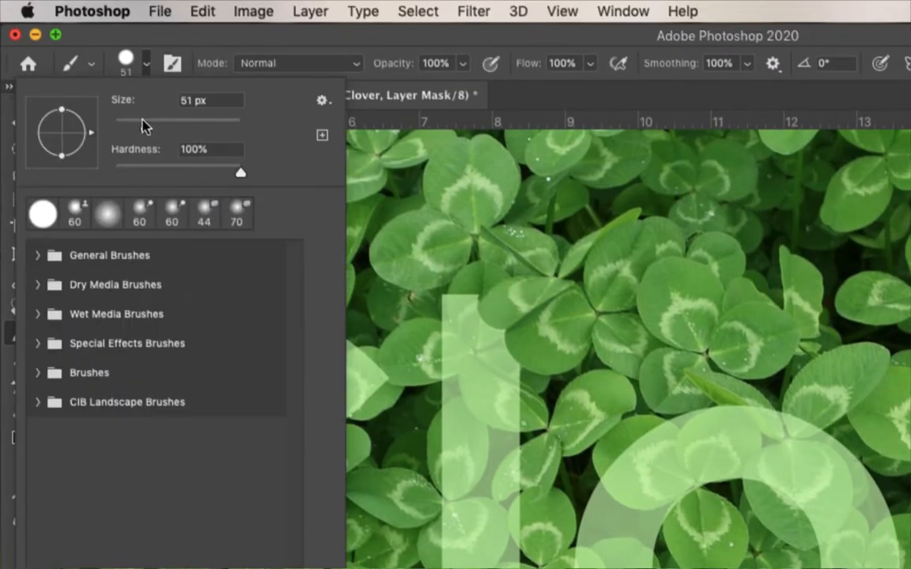
{"action": "left_click", "coordinate": [322, 40]}
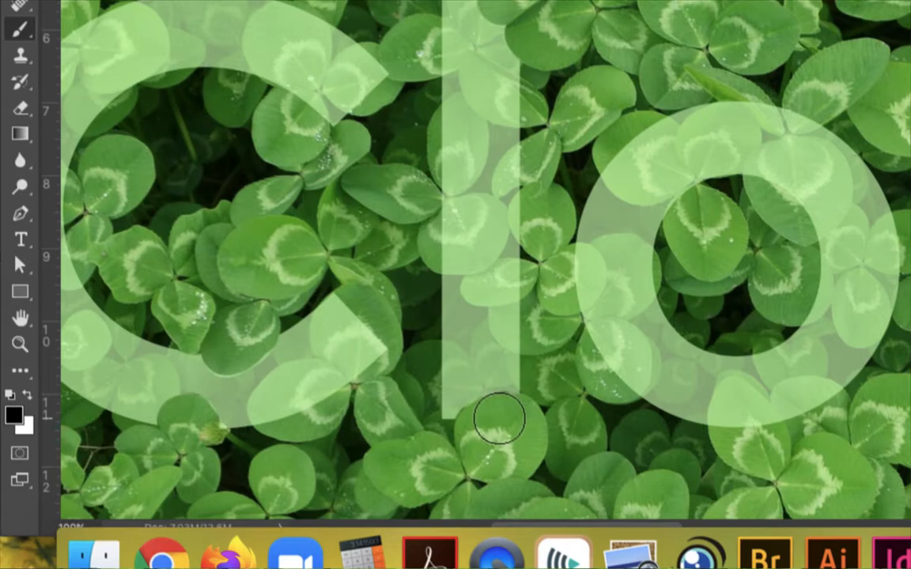
{"action": "scroll", "coordinate": [519, 420], "scroll_direction": "right", "scroll_amount": 5}
{"action": "scroll", "coordinate": [519, 419], "scroll_direction": "up", "scroll_amount": 3}
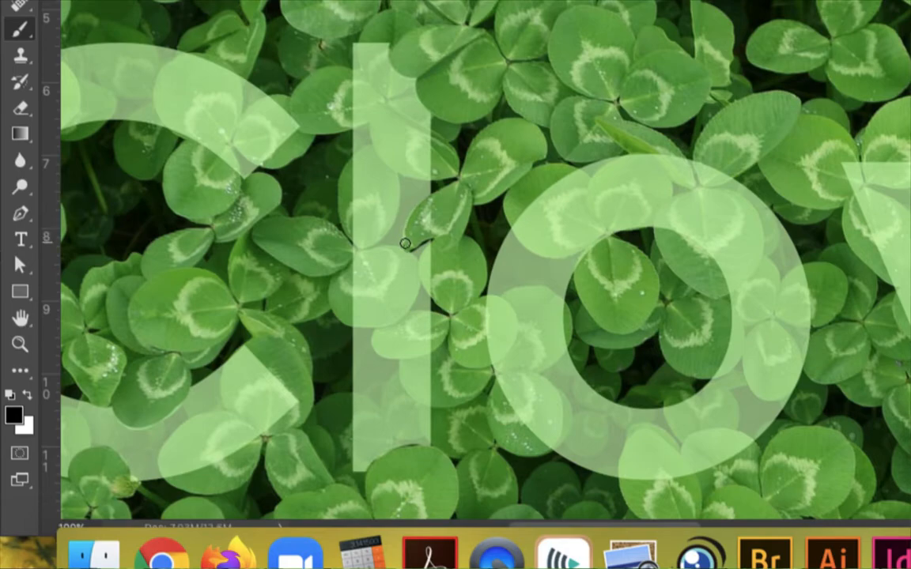
Enlarge the brush to 40 px and mask the o over leaves at its inner and bottom edges, using white for corrections
{"action": "scroll", "coordinate": [491, 226], "scroll_direction": "right", "scroll_amount": 6}
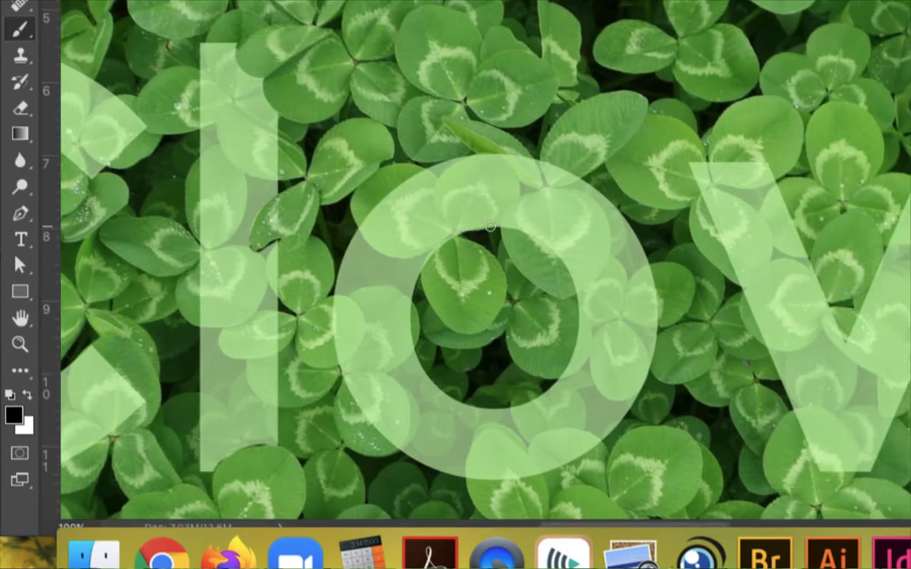
{"action": "key", "text": "bracketright"}
{"action": "key", "text": "bracketright"}
{"action": "key", "text": "bracketright"}
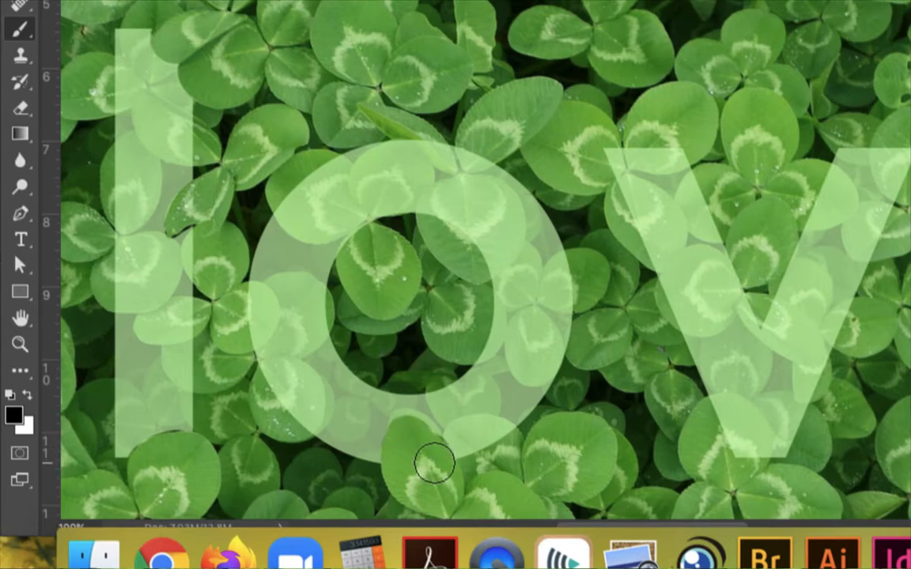
{"action": "key", "text": "x"}
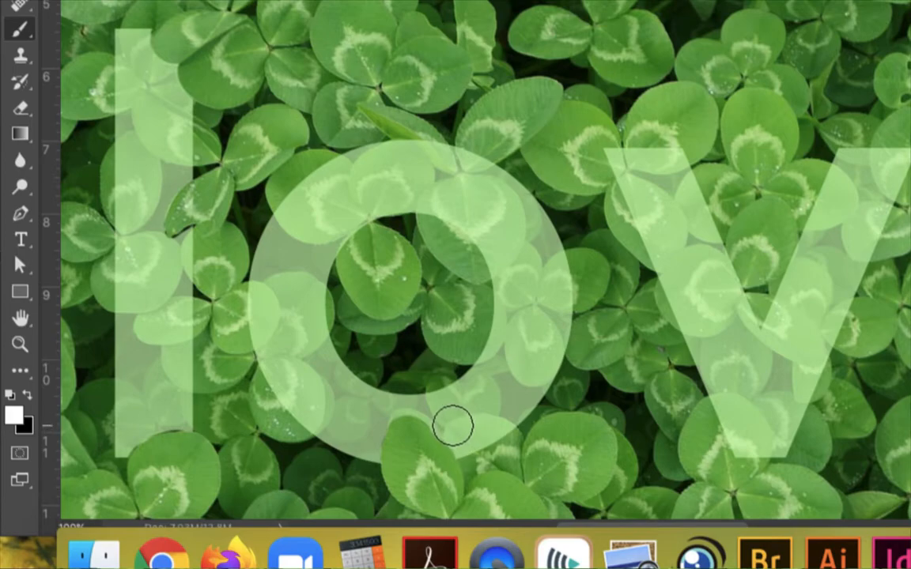
{"action": "key", "text": "x"}
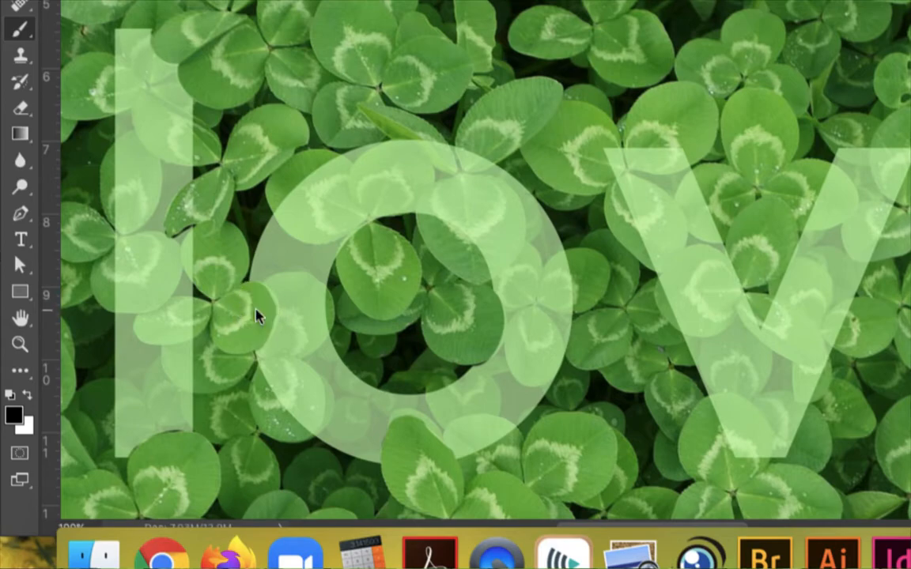
Mask the v over the leaves at its base and upper arm, and the e over the leaf at its left edge
{"action": "scroll", "coordinate": [270, 384], "scroll_direction": "right", "scroll_amount": 5}
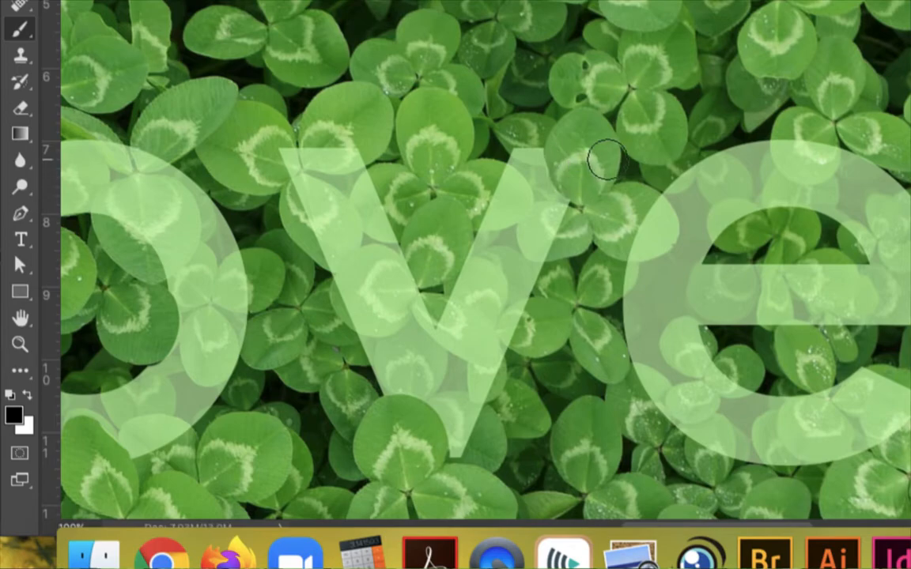
{"action": "scroll", "coordinate": [605, 158], "scroll_direction": "right", "scroll_amount": 7}
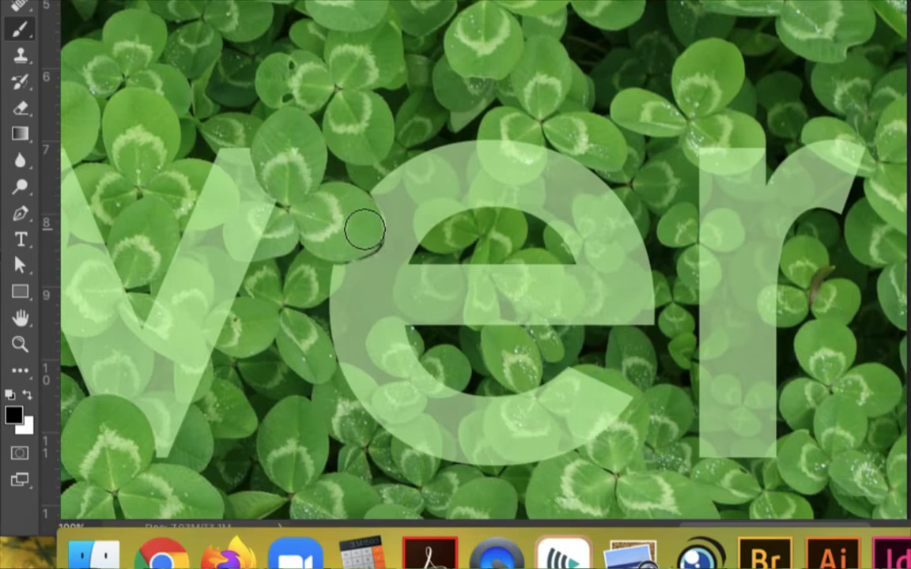
{"action": "key", "text": "x"}
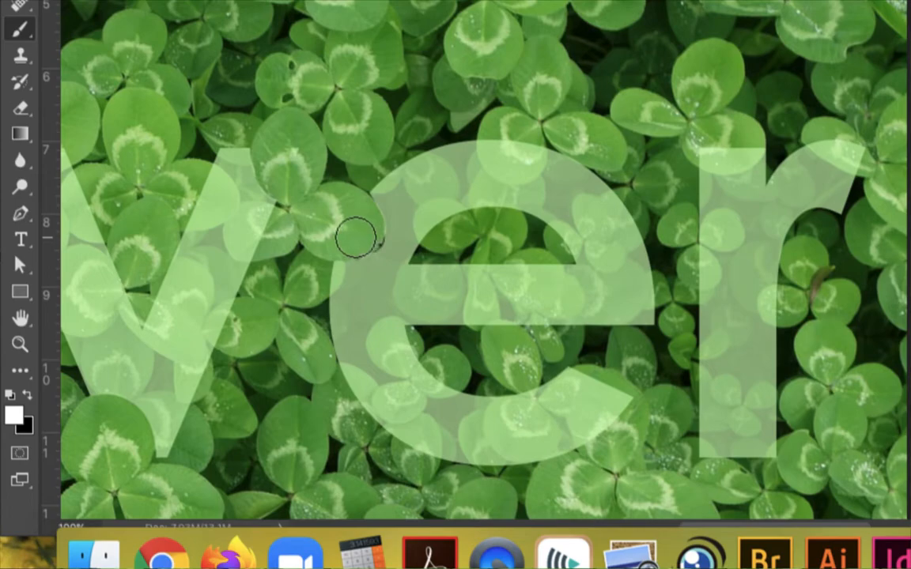
{"action": "key", "text": "x"}
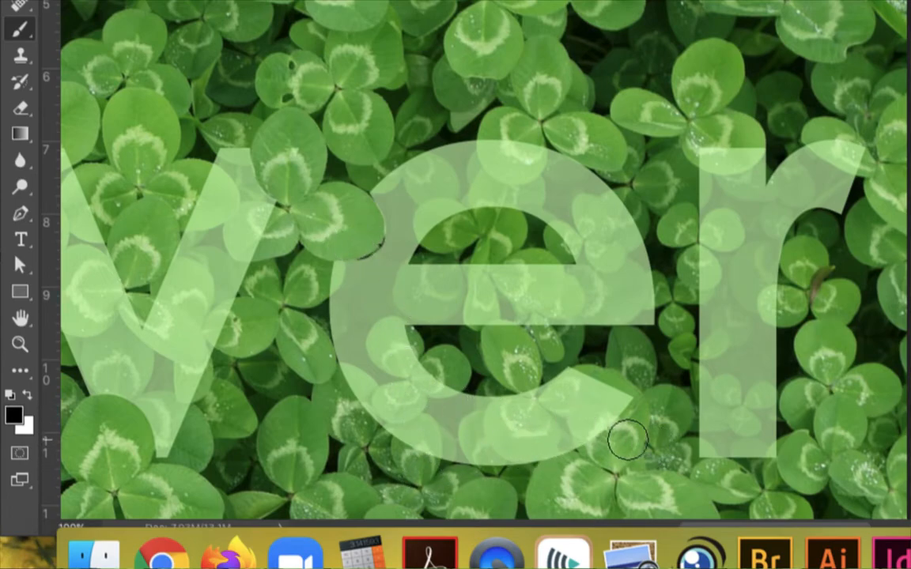
Paint black on the mask over the leaves crossing the tops of the e and the r
{"action": "scroll", "coordinate": [648, 444], "scroll_direction": "right", "scroll_amount": 10}
{"action": "scroll", "coordinate": [649, 444], "scroll_direction": "down", "scroll_amount": 3}
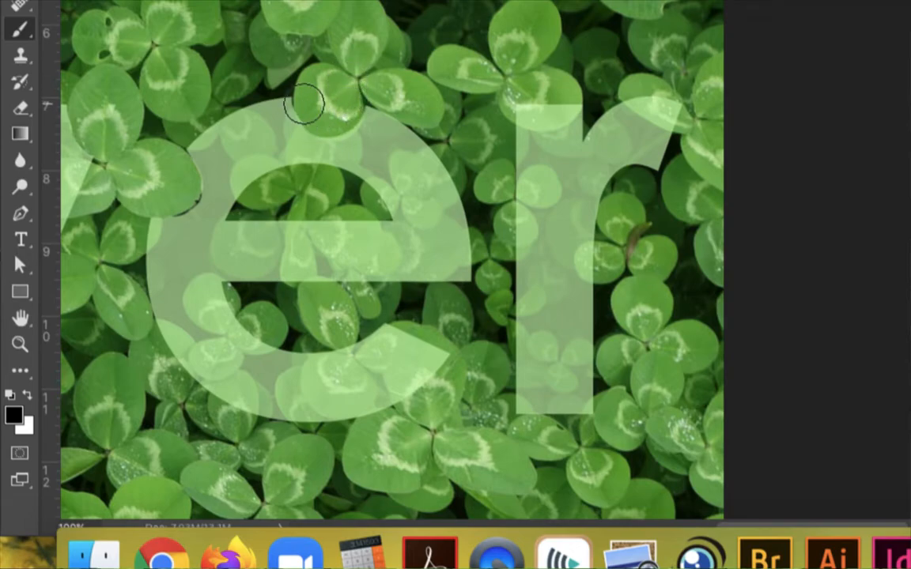
{"action": "left_click", "coordinate": [563, 104]}
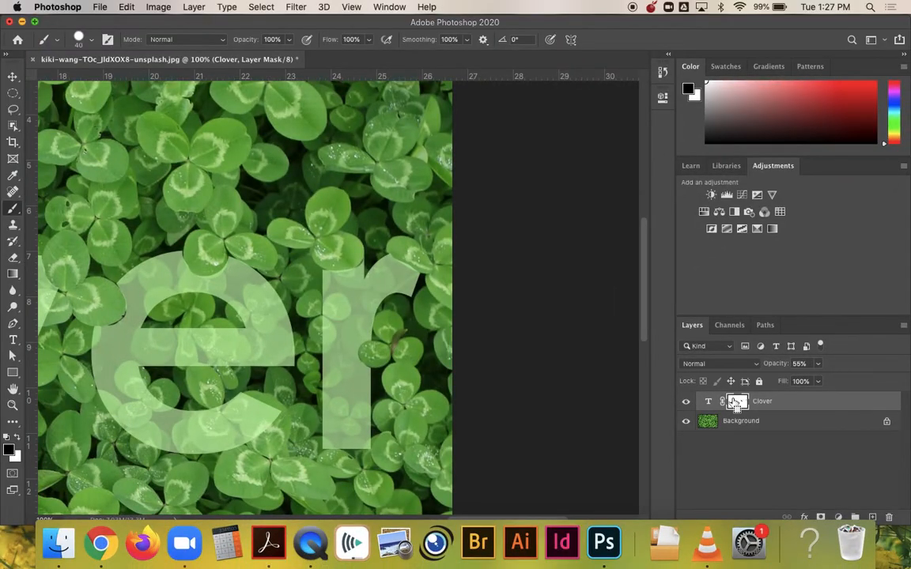
Examine the masked letter edges of the Clover text in the whole image and at closer magnifications
{"action": "key", "text": "super+0"}
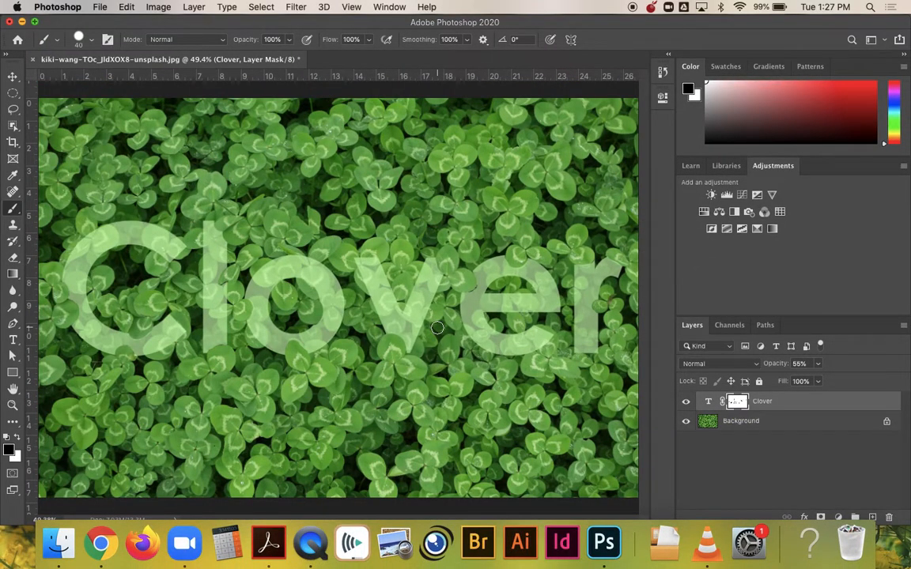
{"action": "key", "text": "super+plus"}
{"action": "key", "text": "super+plus"}
{"action": "key", "text": "super+plus"}
{"action": "key", "text": "super+plus"}
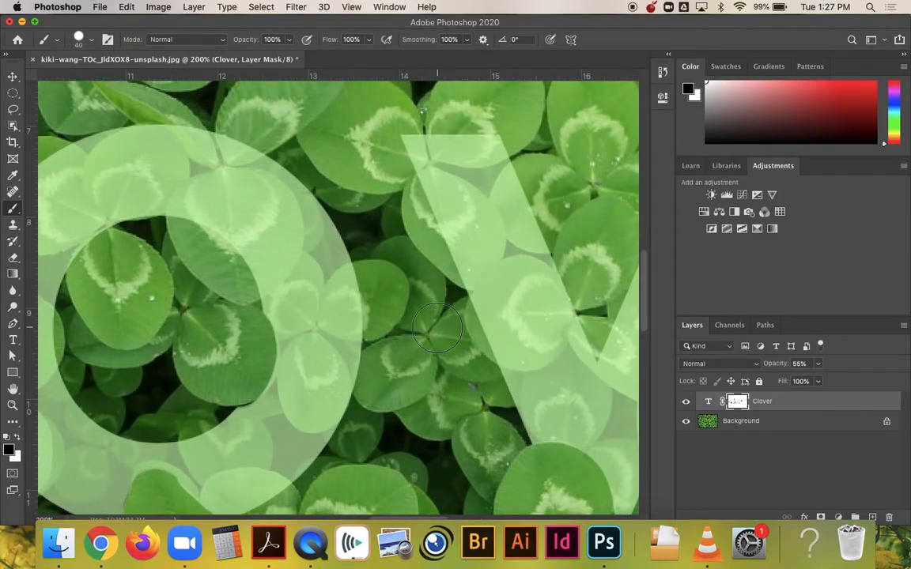
{"action": "key", "text": "super+minus"}
{"action": "key", "text": "super+minus"}
{"action": "key", "text": "super+minus"}
{"action": "key", "text": "super+minus"}
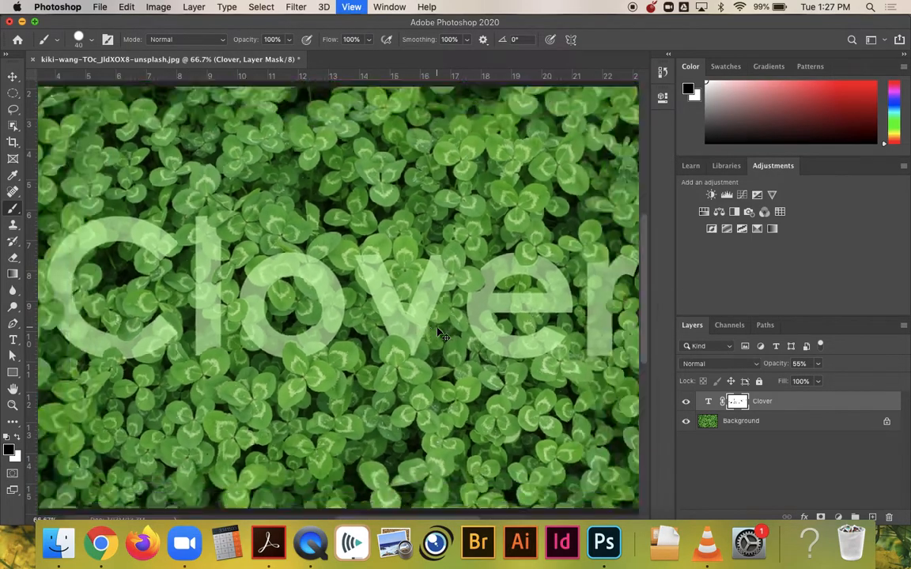
{"action": "scroll", "coordinate": [132, 292], "scroll_direction": "up", "scroll_amount": 5}
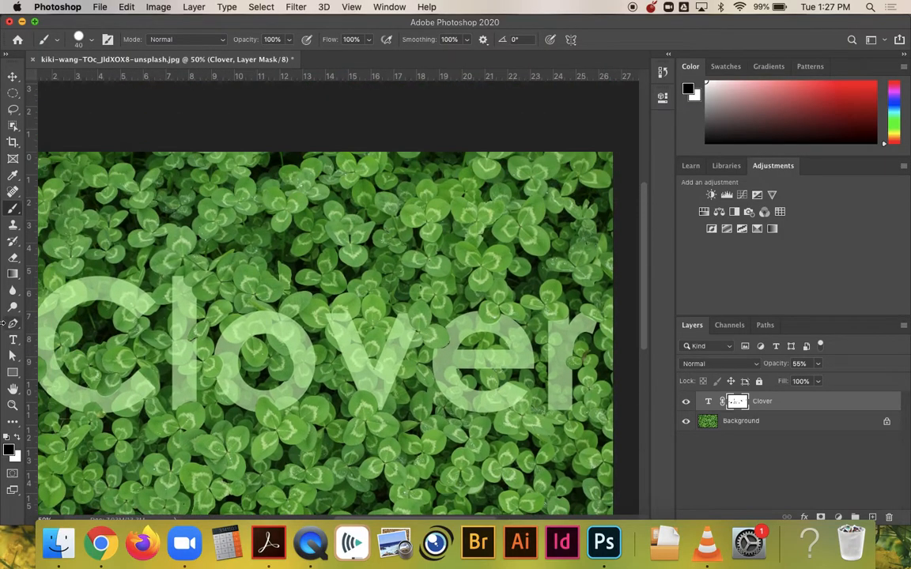
{"action": "left_click", "coordinate": [13, 405]}
{"action": "left_click_drag", "start_coordinate": [190, 294], "coordinate": [235, 315]}
{"action": "scroll", "coordinate": [184, 224], "scroll_direction": "down", "scroll_amount": 4}
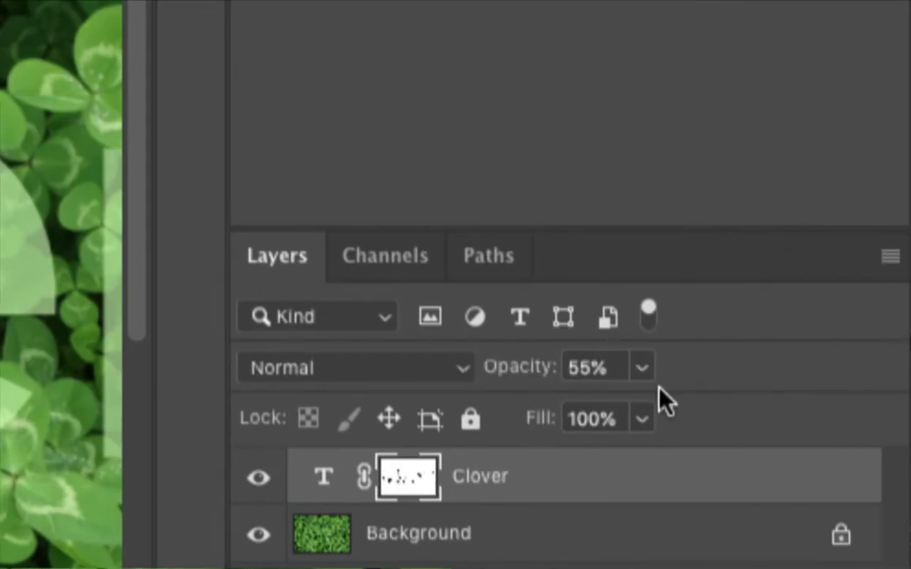
Raise the Clover text layer's opacity to 100%, select the Move tool and fit the whole image in view
{"action": "left_click", "coordinate": [865, 365]}
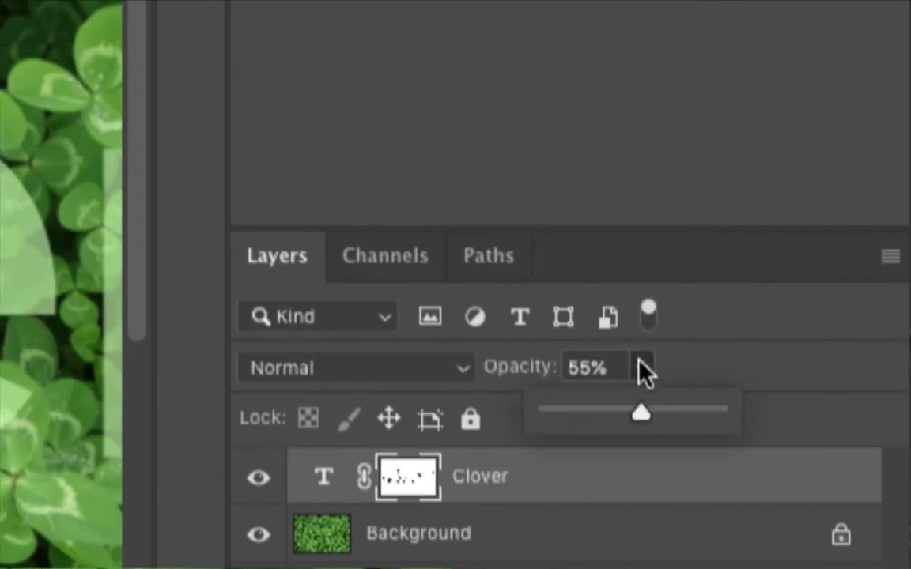
{"action": "left_click_drag", "start_coordinate": [646, 415], "coordinate": [732, 421]}
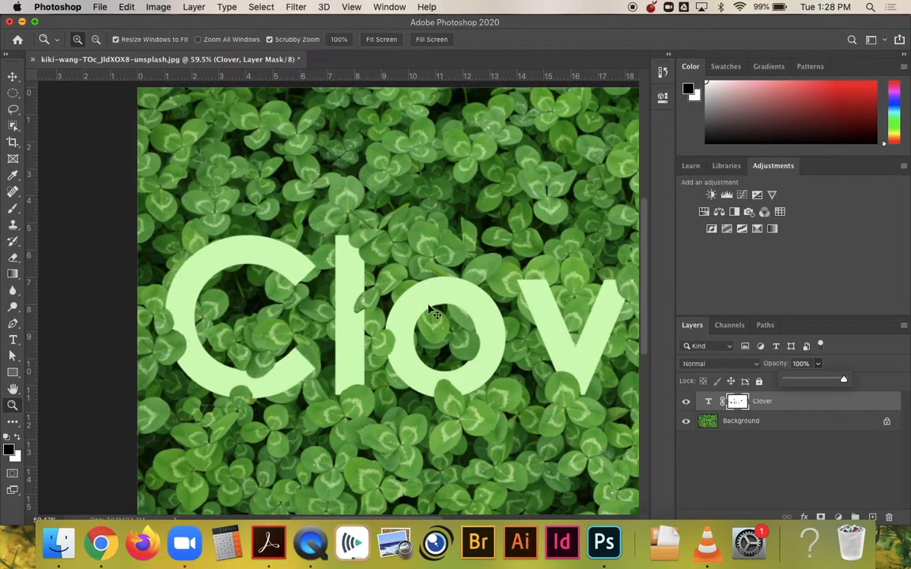
{"action": "left_click", "coordinate": [13, 76]}
{"action": "key", "text": "super+0"}
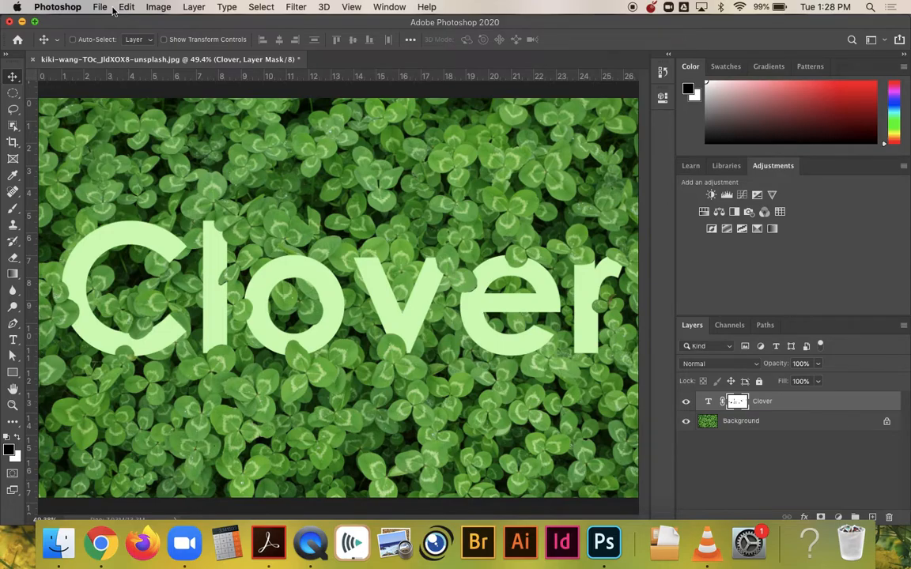
Save a JPEG copy of the image as clovermask.jpg in the Downloads folder at maximum quality 12 with Progressive format
{"action": "left_click", "coordinate": [101, 8]}
{"action": "left_click", "coordinate": [122, 148]}
{"action": "left_click", "coordinate": [450, 292]}
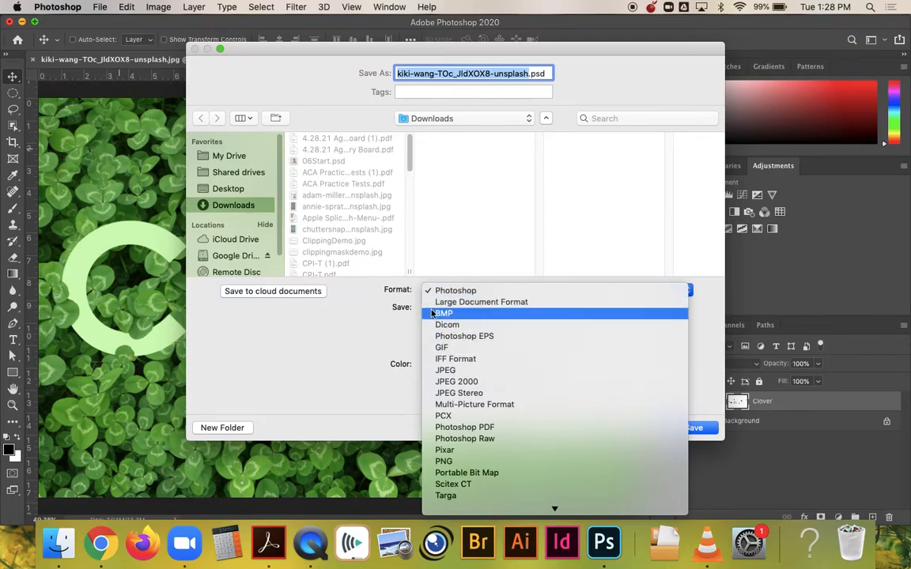
{"action": "left_click", "coordinate": [481, 370]}
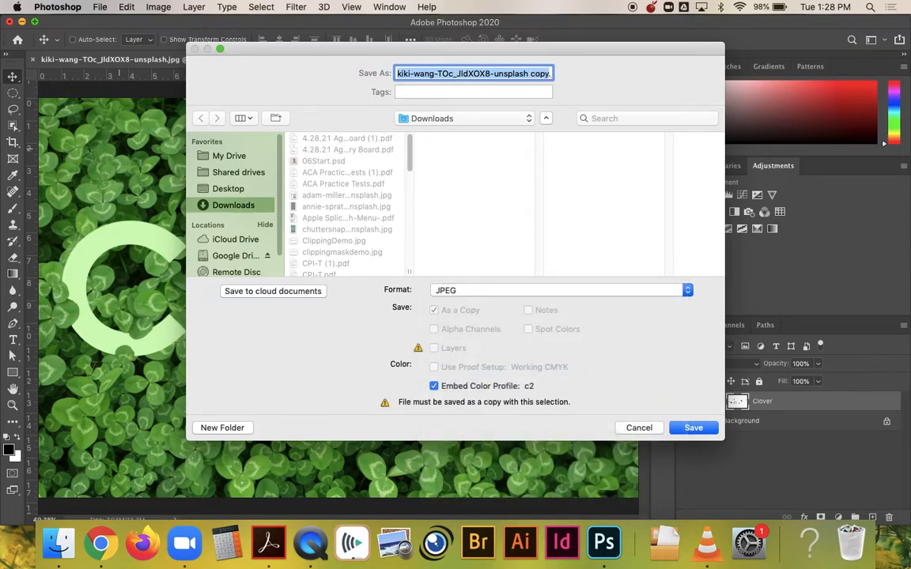
{"action": "type", "text": "clovermask.jpg"}
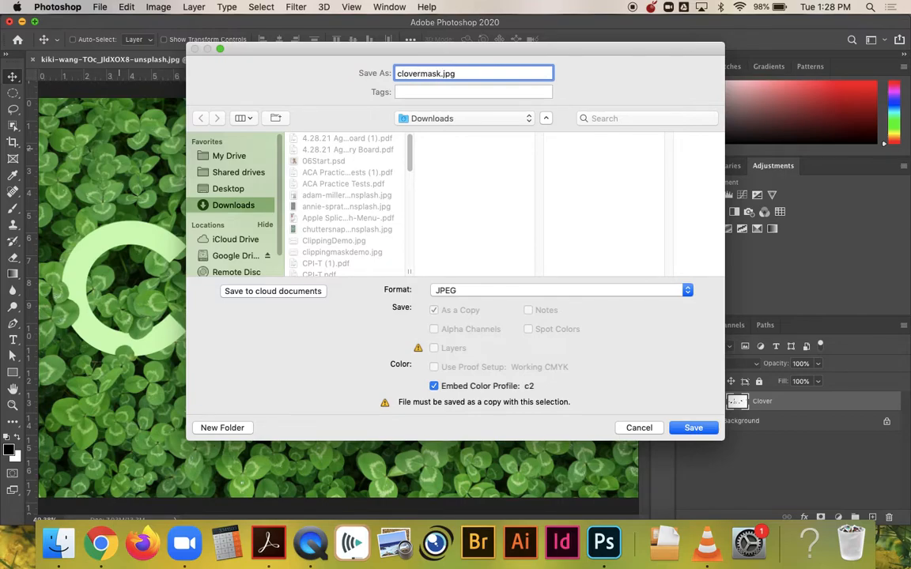
{"action": "key", "text": "Return"}
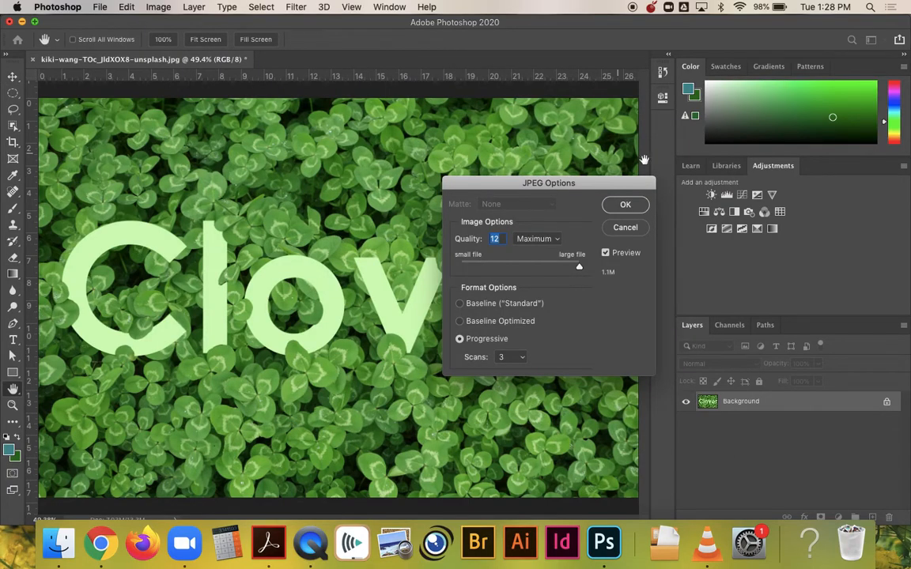
{"action": "left_click", "coordinate": [622, 206]}
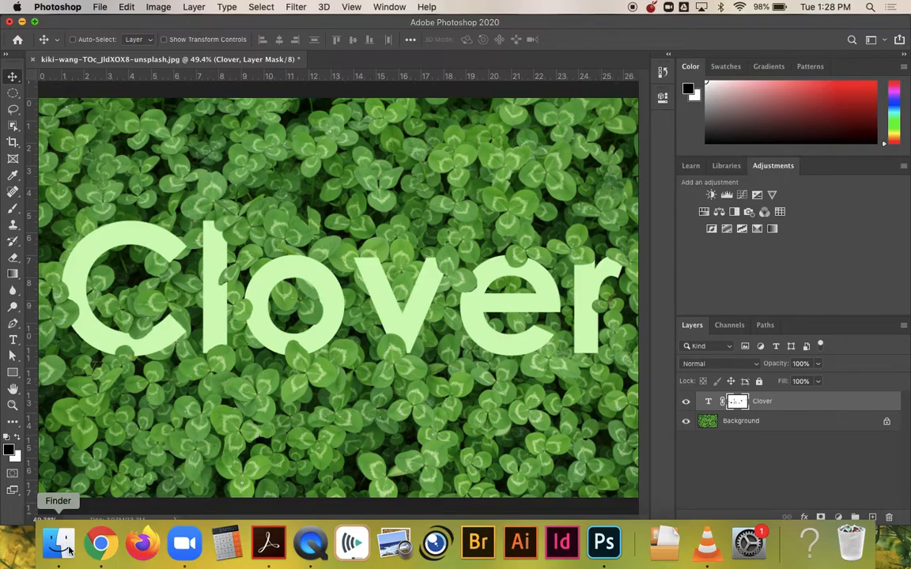
Switch to the Schoology assignment page in Chrome, then locate and preview clovermask.jpg in Finder's Downloads folder
{"action": "left_click", "coordinate": [99, 546]}
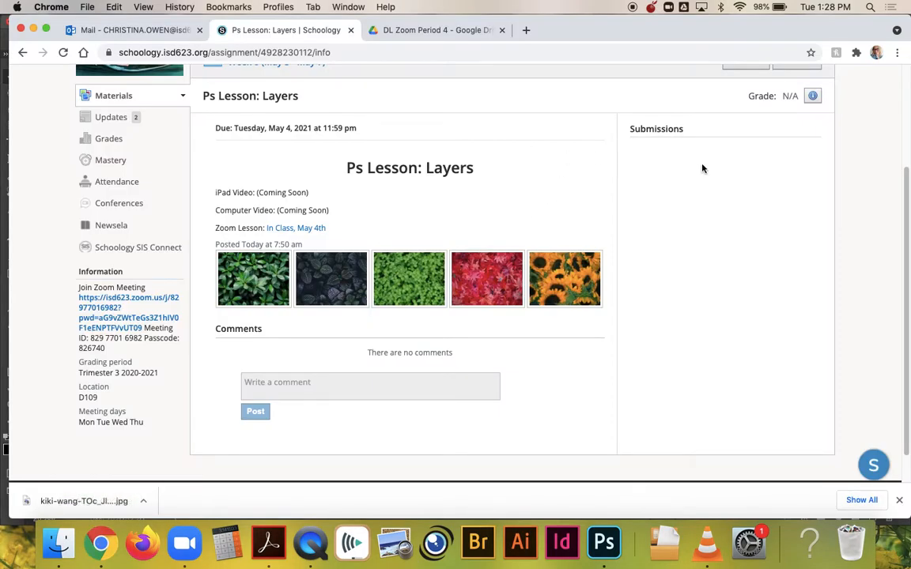
{"action": "left_click", "coordinate": [62, 542]}
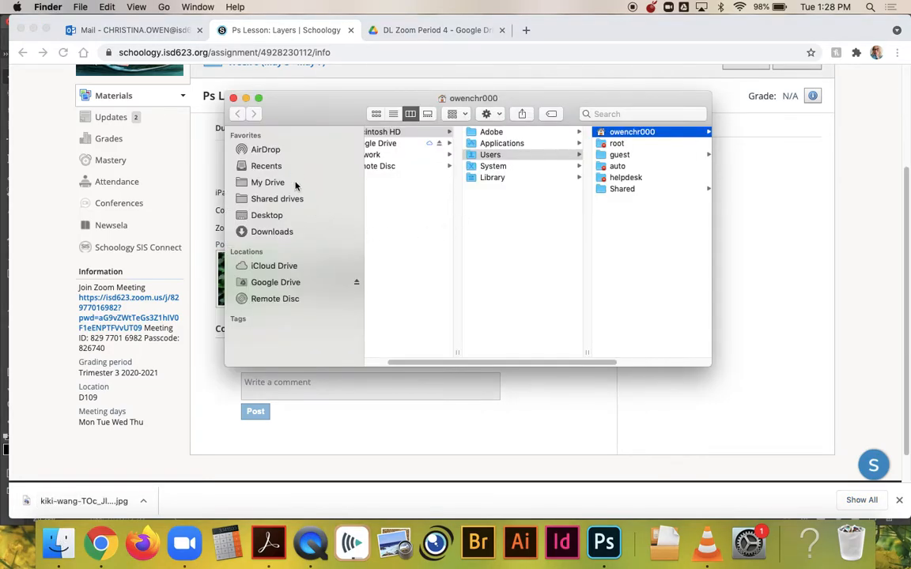
{"action": "left_click", "coordinate": [267, 232]}
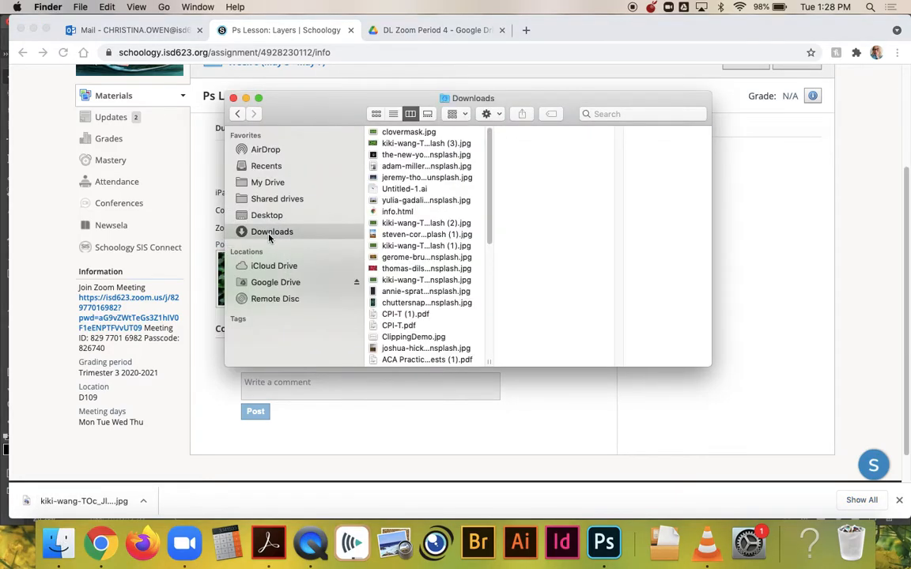
{"action": "left_click", "coordinate": [411, 132]}
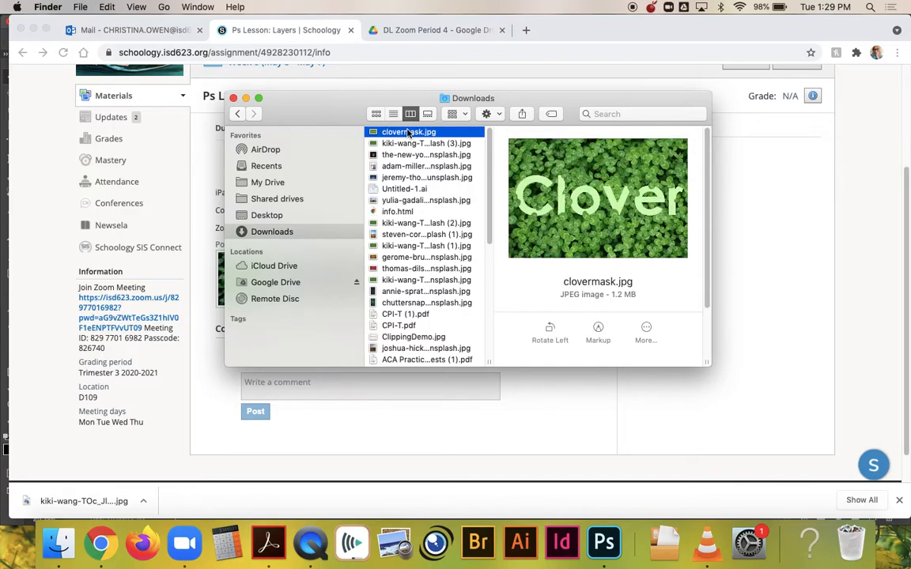